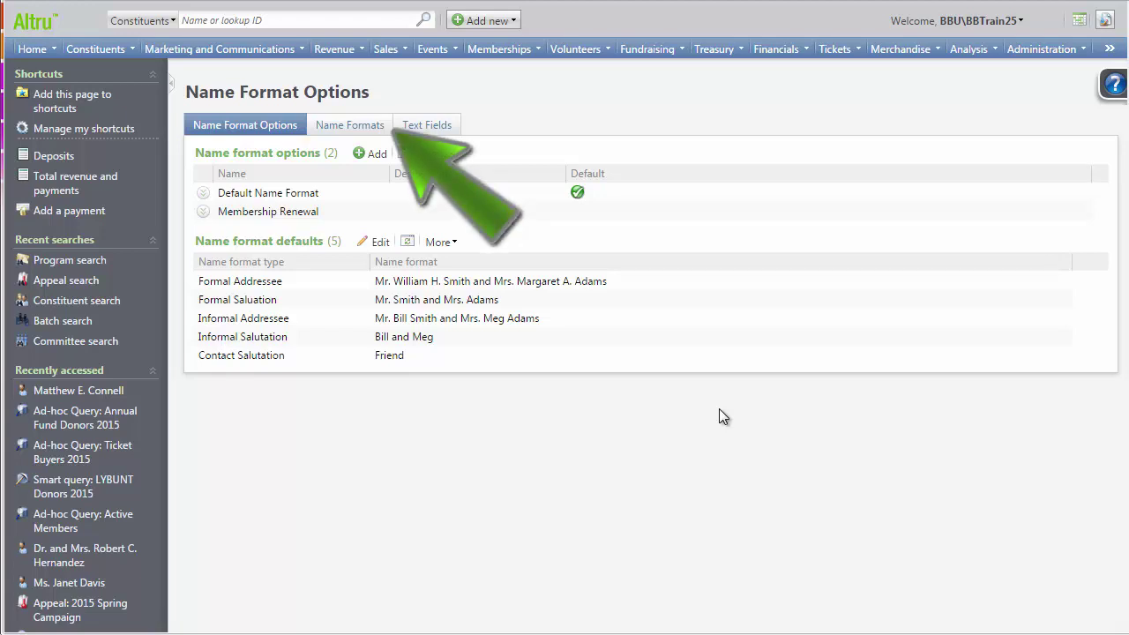
# - Start a new name format from the Name Formats list to get a blank Add name format form
pyautogui.click(346, 125)
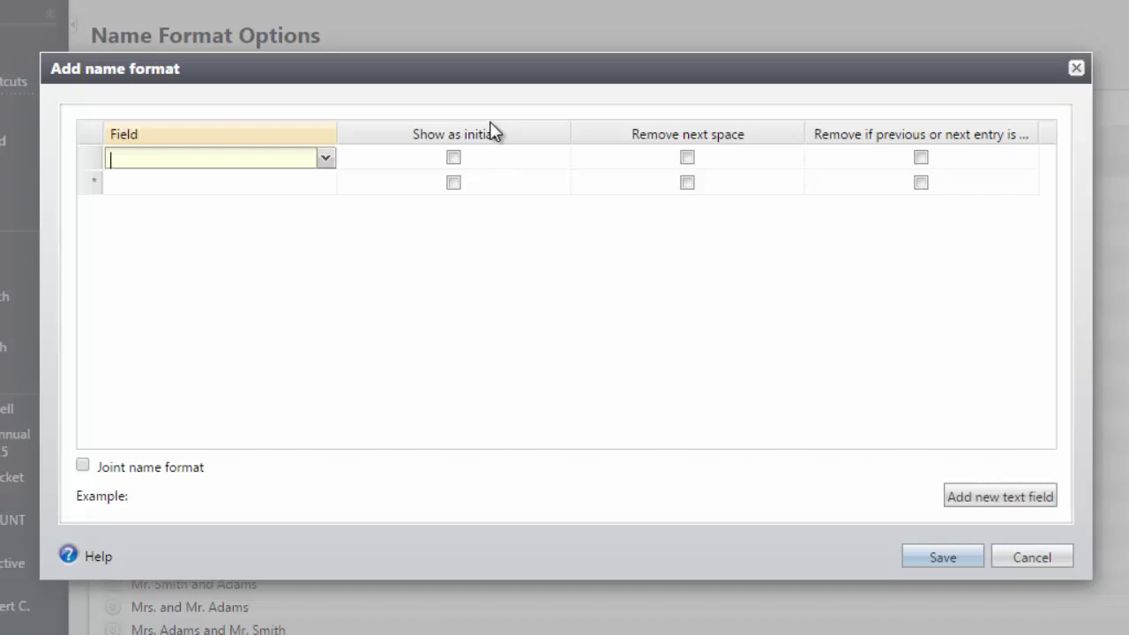
# - Begin the format with First Name followed by the word 'and'
pyautogui.click(325, 159)
pyautogui.click(292, 232)
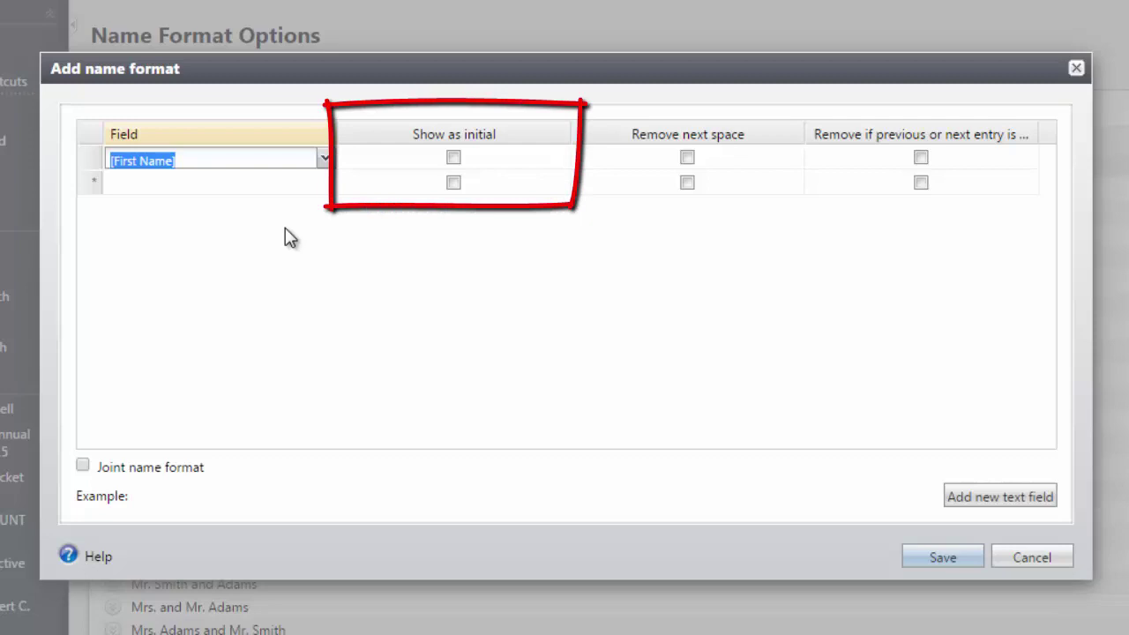
pyautogui.hotkey('alt', 'Down')
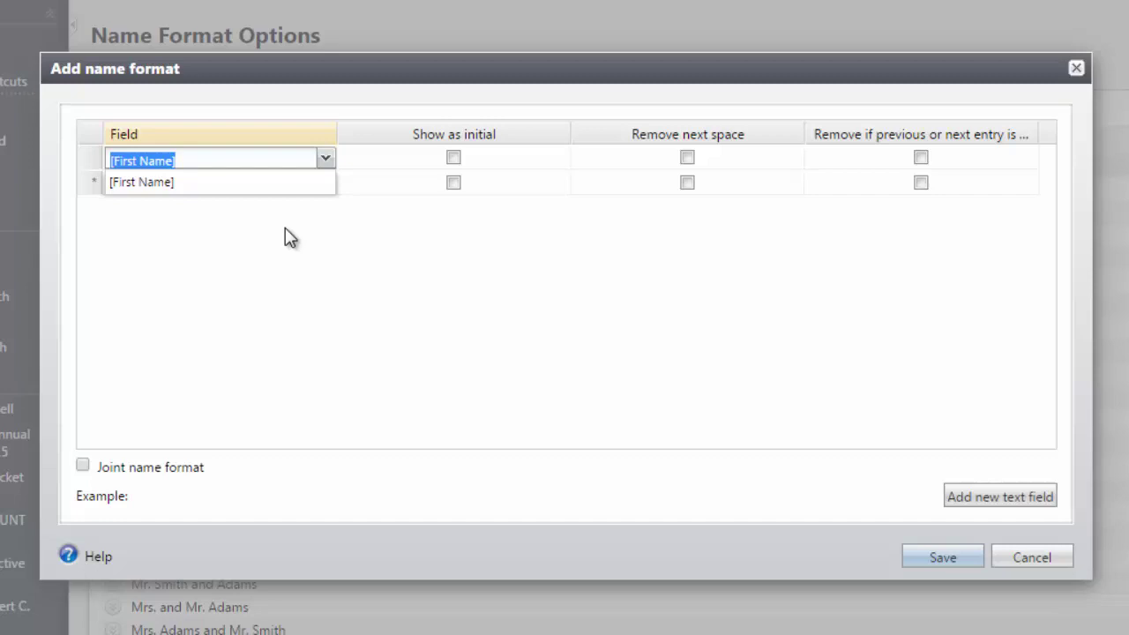
pyautogui.press('Escape')
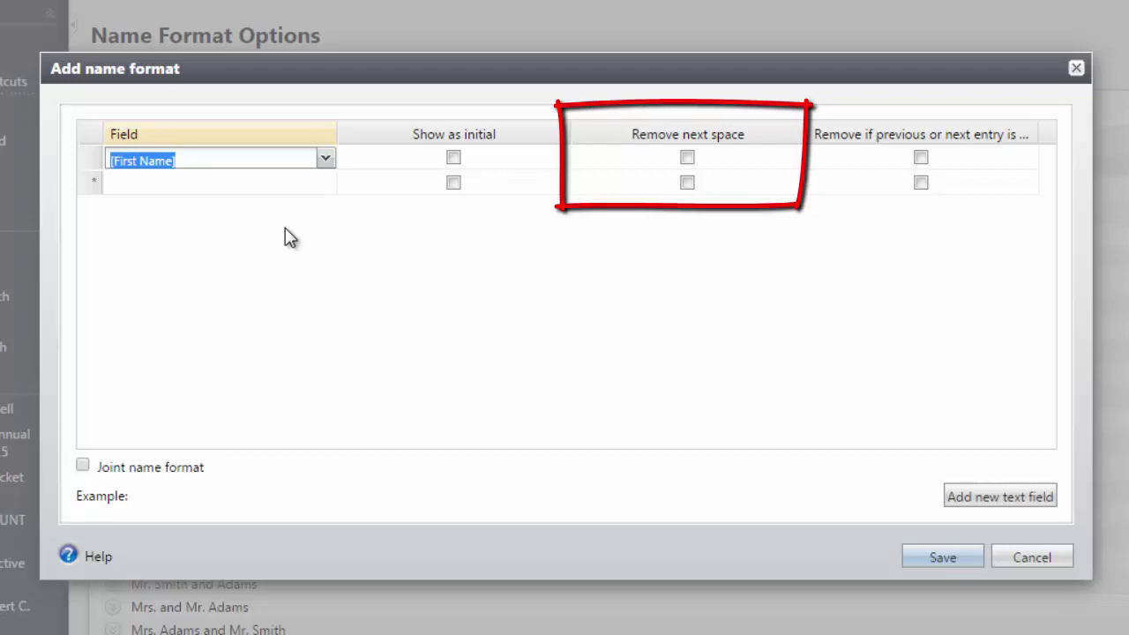
pyautogui.hotkey('alt', 'Down')
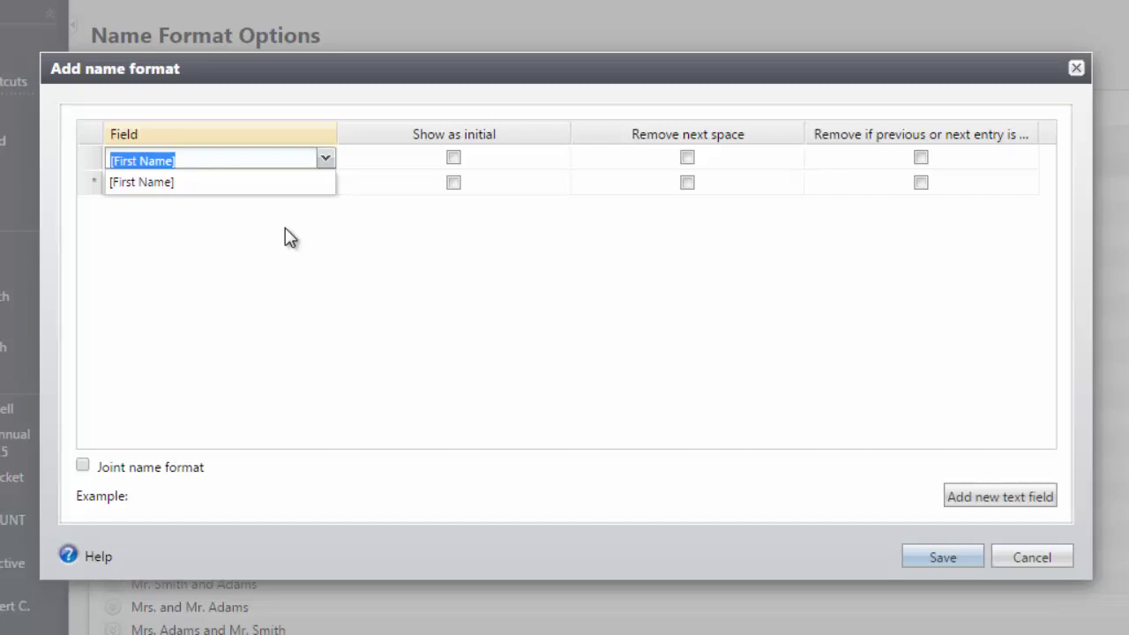
pyautogui.click(323, 182)
pyautogui.click(324, 182)
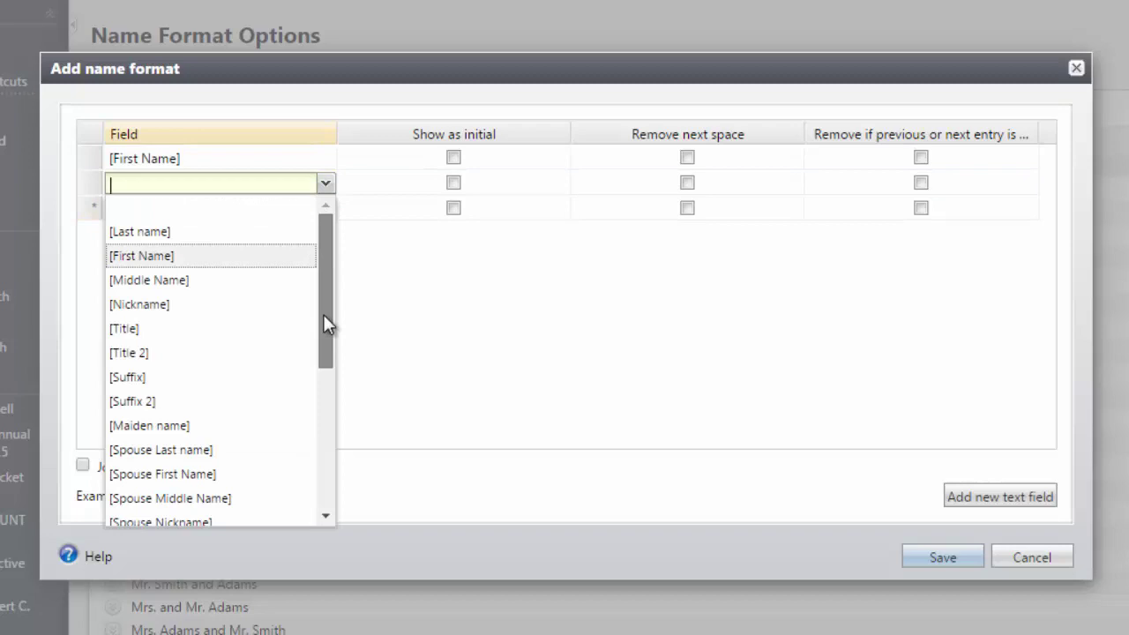
pyautogui.scroll(-5, 313, 335)
pyautogui.click(292, 414)
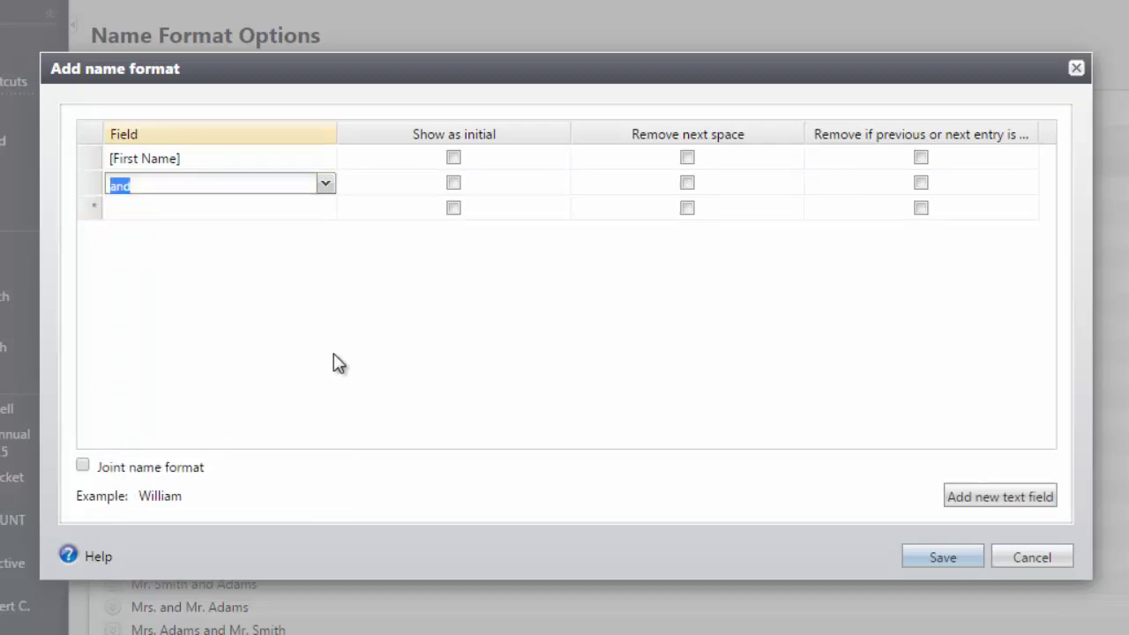
pyautogui.click(335, 362)
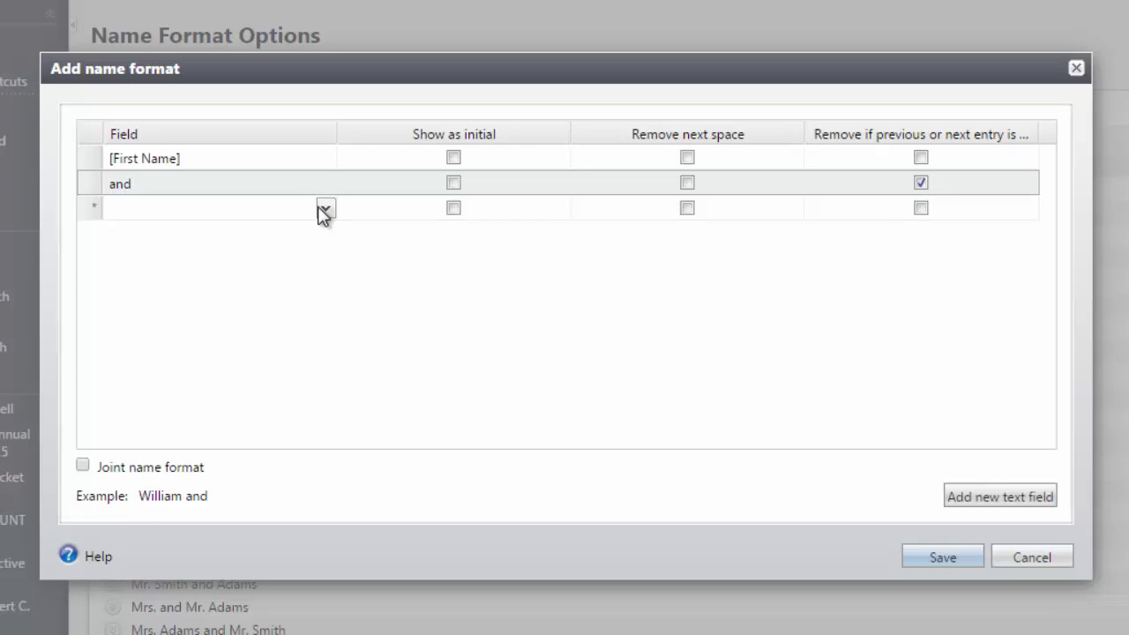
# - Add Spouse First Name and Last name, and mark it as a joint name format
pyautogui.click(323, 211)
pyautogui.click(322, 212)
pyautogui.scroll(-1, 275, 328)
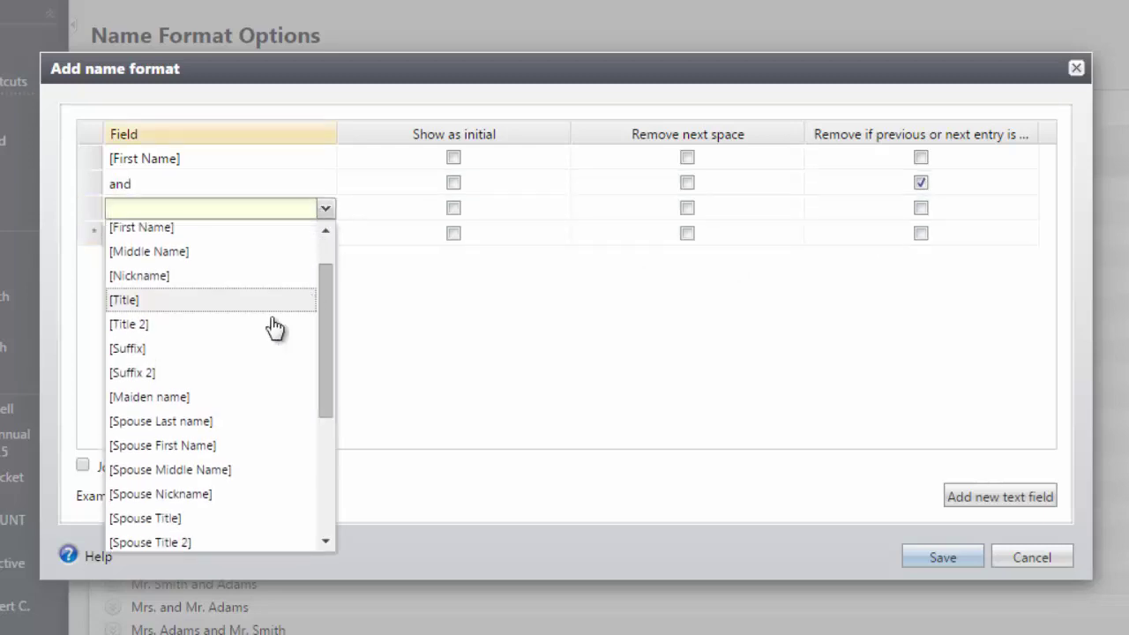
pyautogui.click(255, 447)
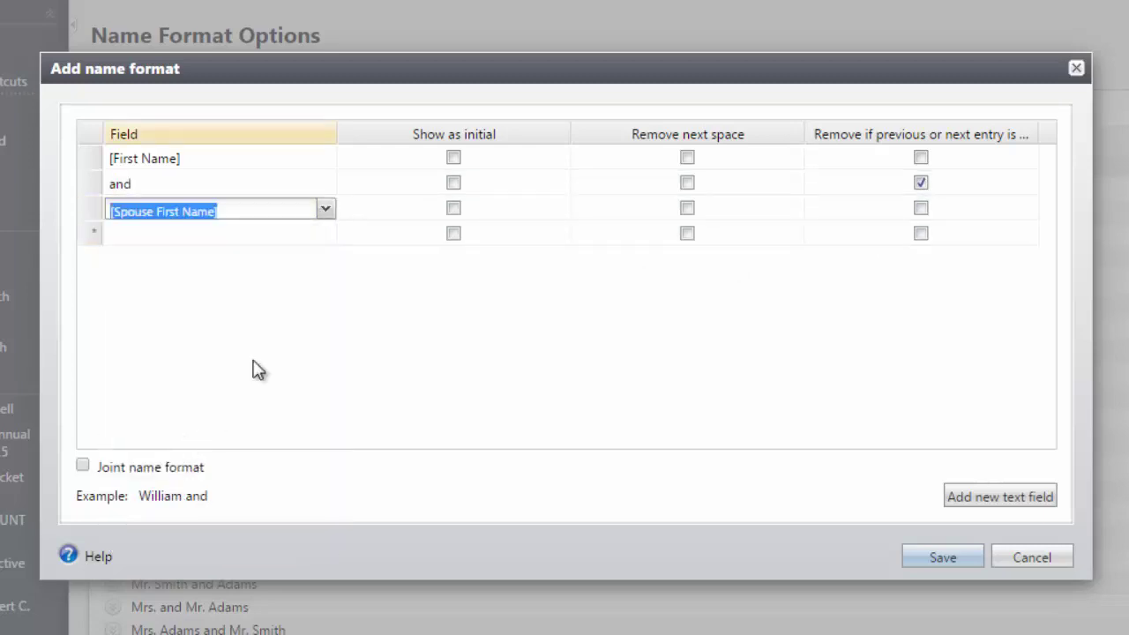
pyautogui.click(321, 239)
pyautogui.click(323, 236)
pyautogui.click(325, 235)
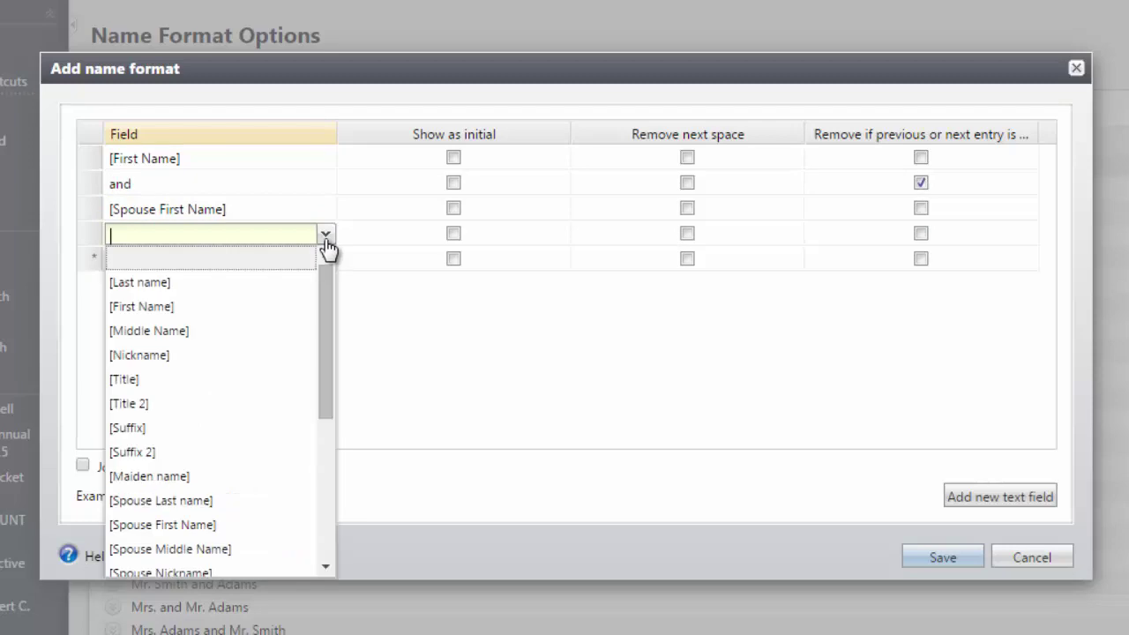
pyautogui.click(287, 284)
pyautogui.click(307, 332)
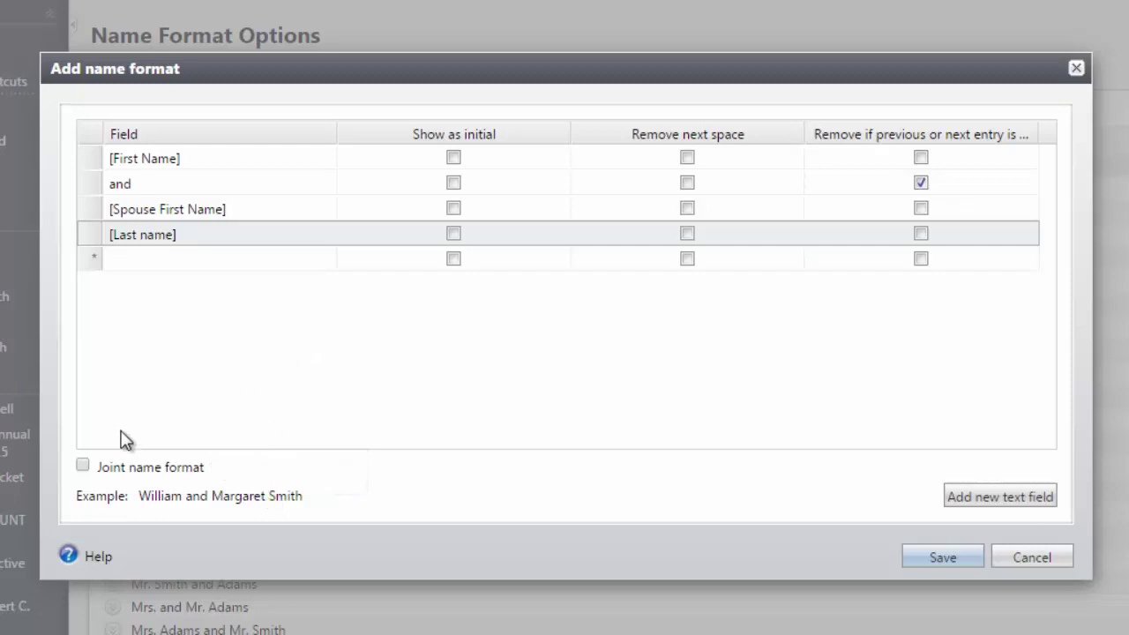
pyautogui.click(83, 465)
# - Save the joint 'William and Margaret Smith' format, leaving 44 formats in the list
pyautogui.click(936, 556)
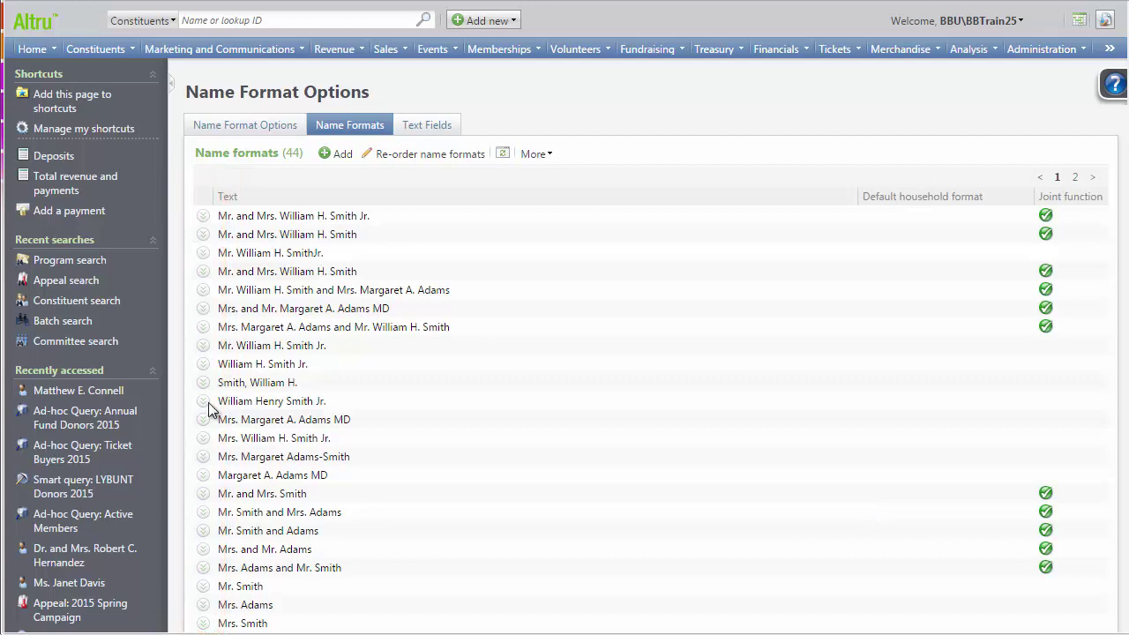
pyautogui.click(404, 275)
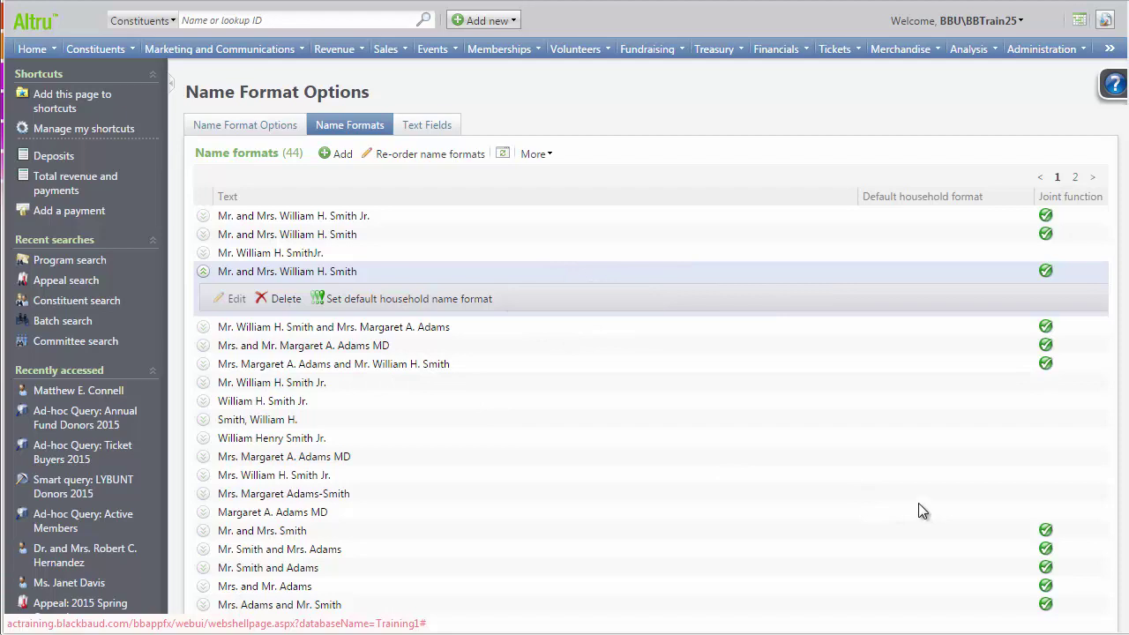
pyautogui.click(502, 154)
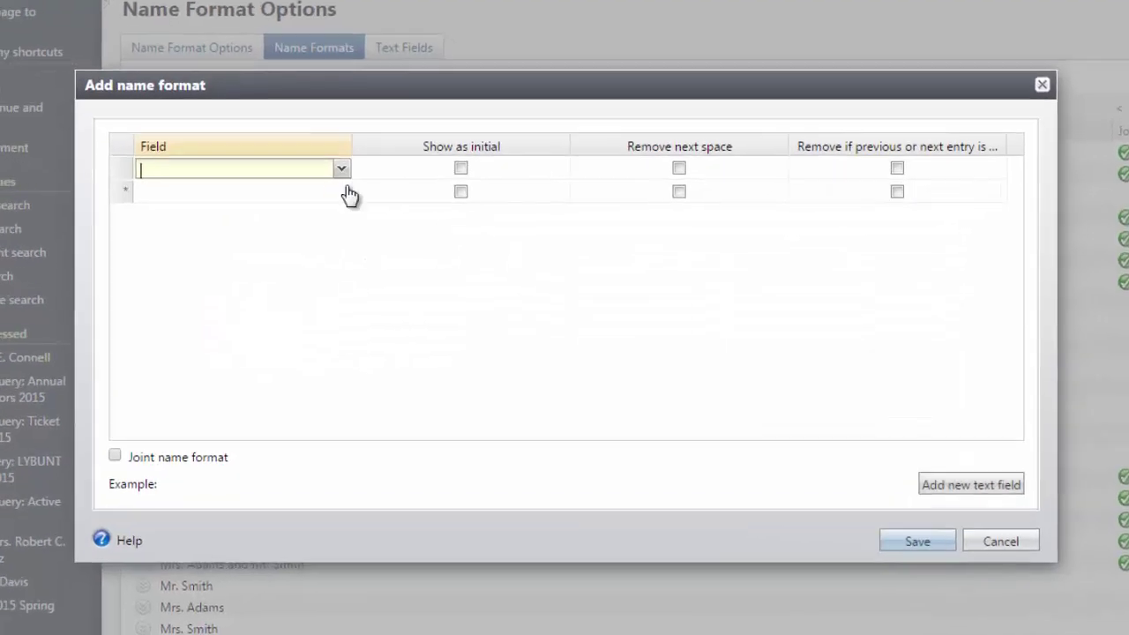
# - Start another format with The and Last name as its first two entries
pyautogui.click(370, 184)
pyautogui.moveTo(324, 199); pyautogui.dragTo(307, 335)
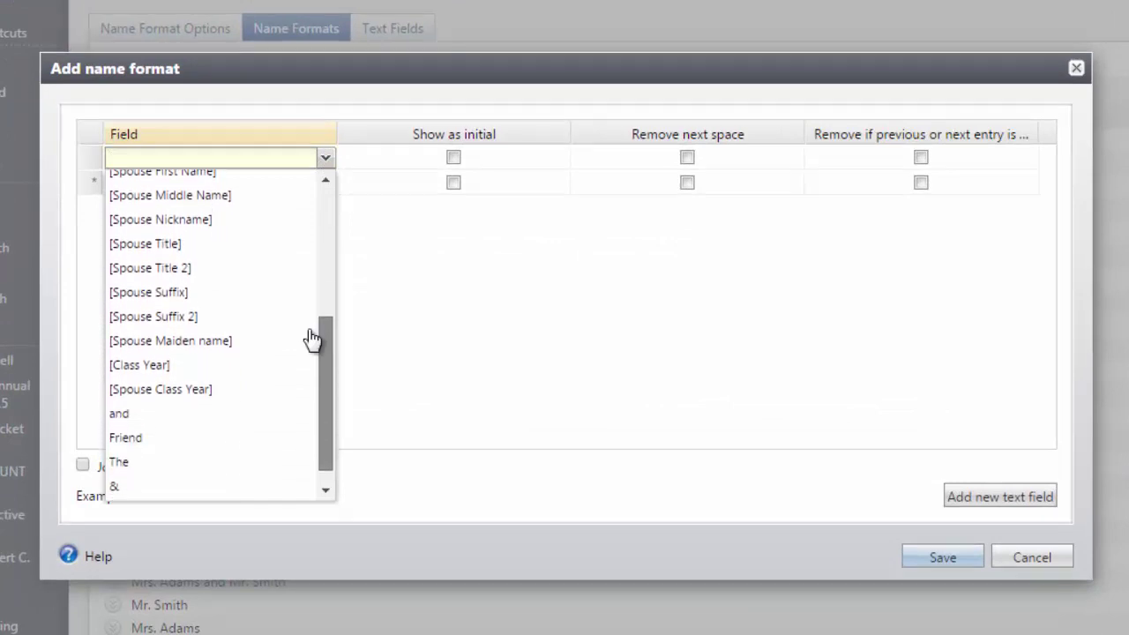
pyautogui.click(116, 462)
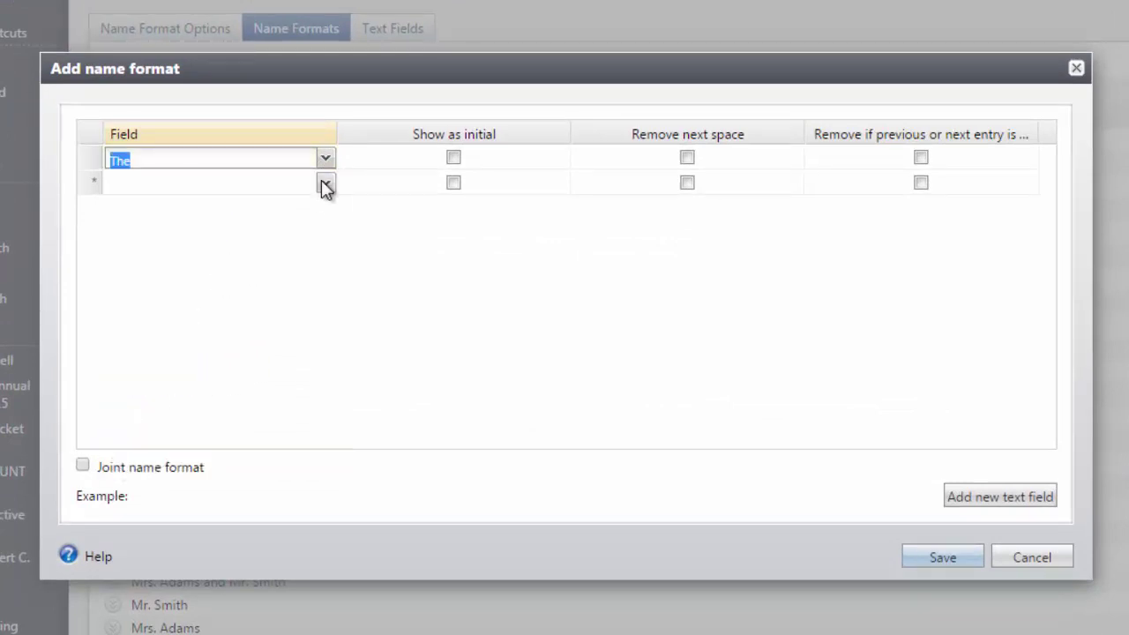
pyautogui.click(321, 182)
pyautogui.click(325, 184)
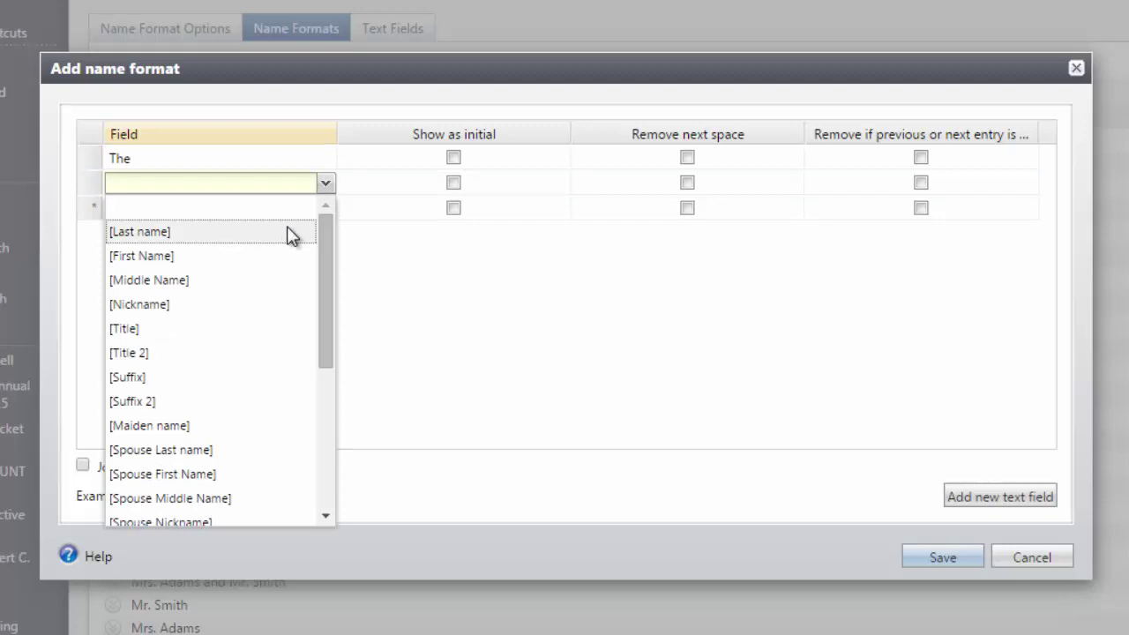
pyautogui.click(295, 232)
# - Create a new 'Family' text entry and use it as the third entry
pyautogui.click(305, 212)
pyautogui.click(308, 219)
pyautogui.click(324, 212)
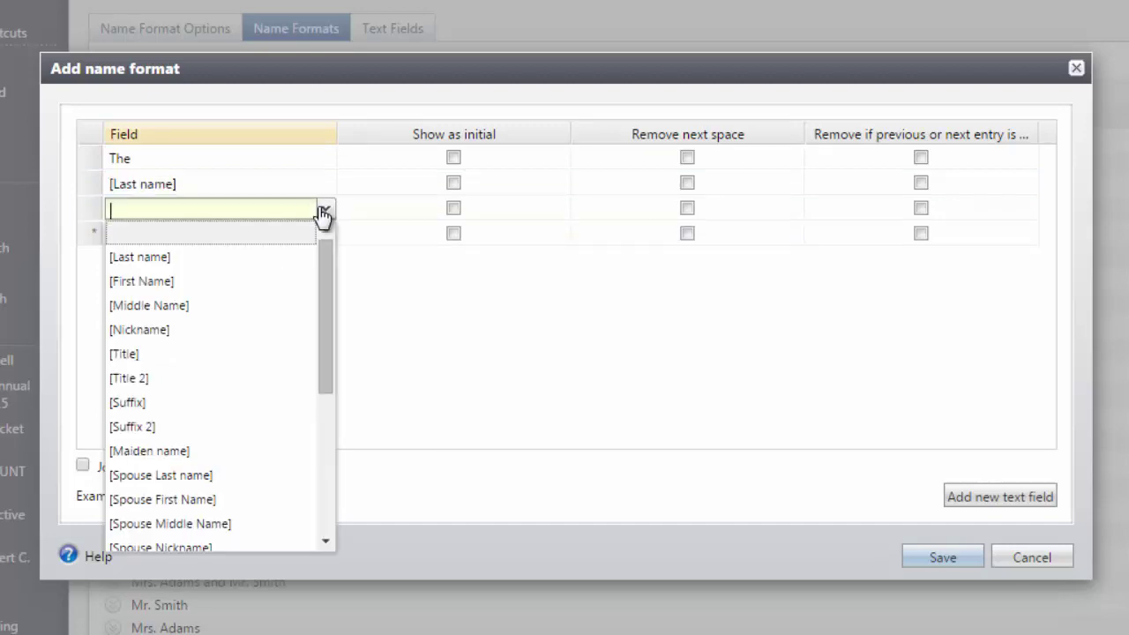
pyautogui.moveTo(320, 260); pyautogui.dragTo(316, 329)
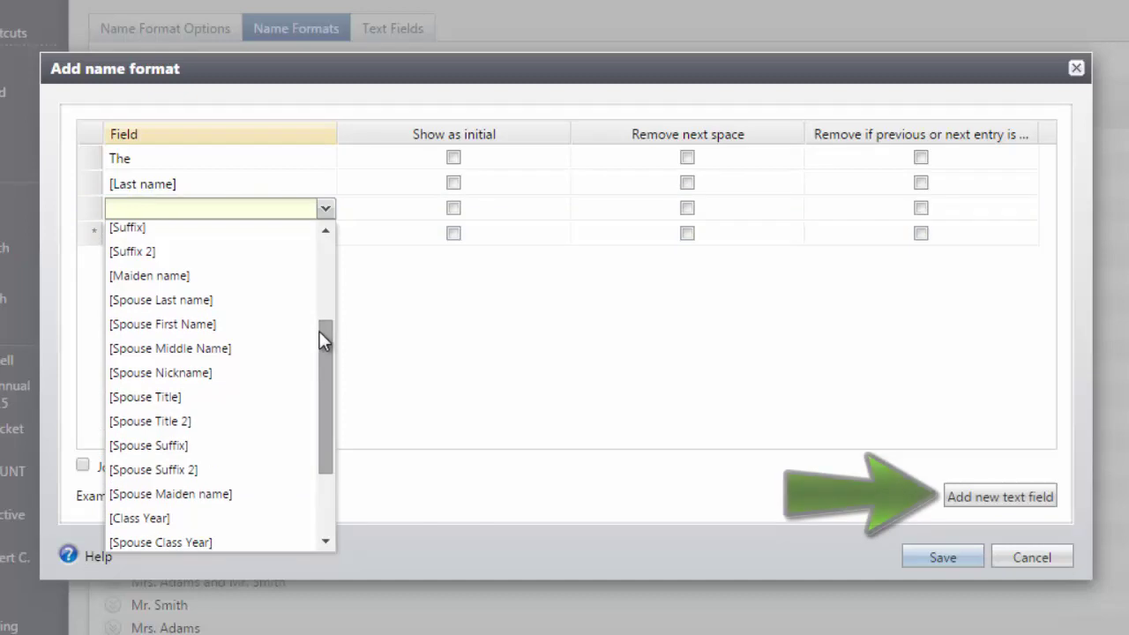
pyautogui.click(409, 357)
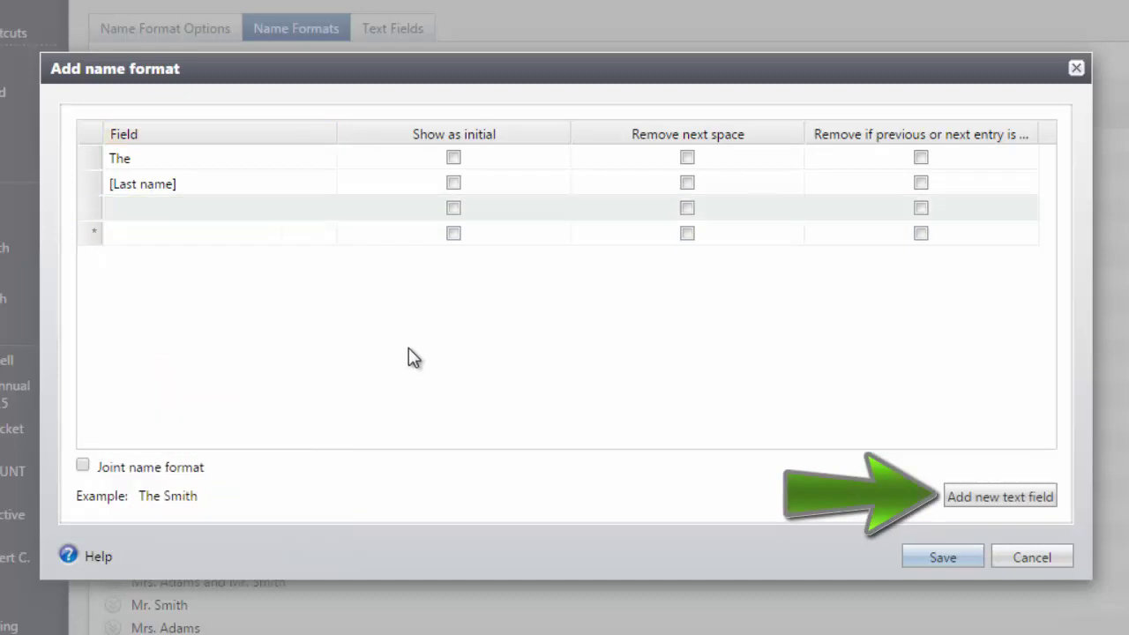
pyautogui.click(961, 498)
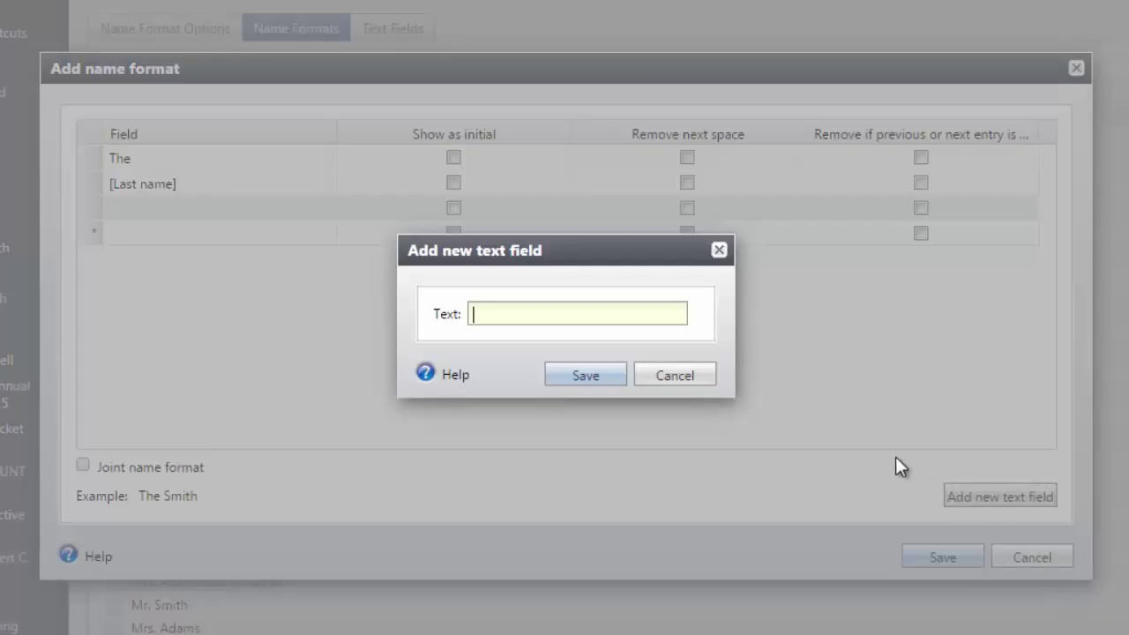
pyautogui.write('Famil')
pyautogui.press('Return')
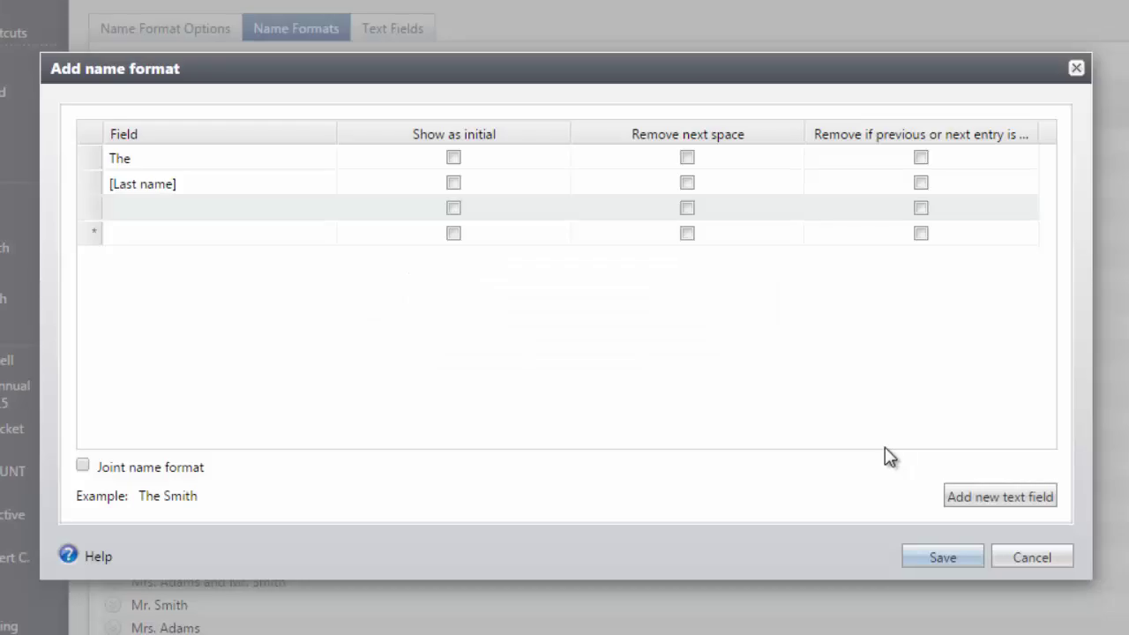
pyautogui.click(323, 209)
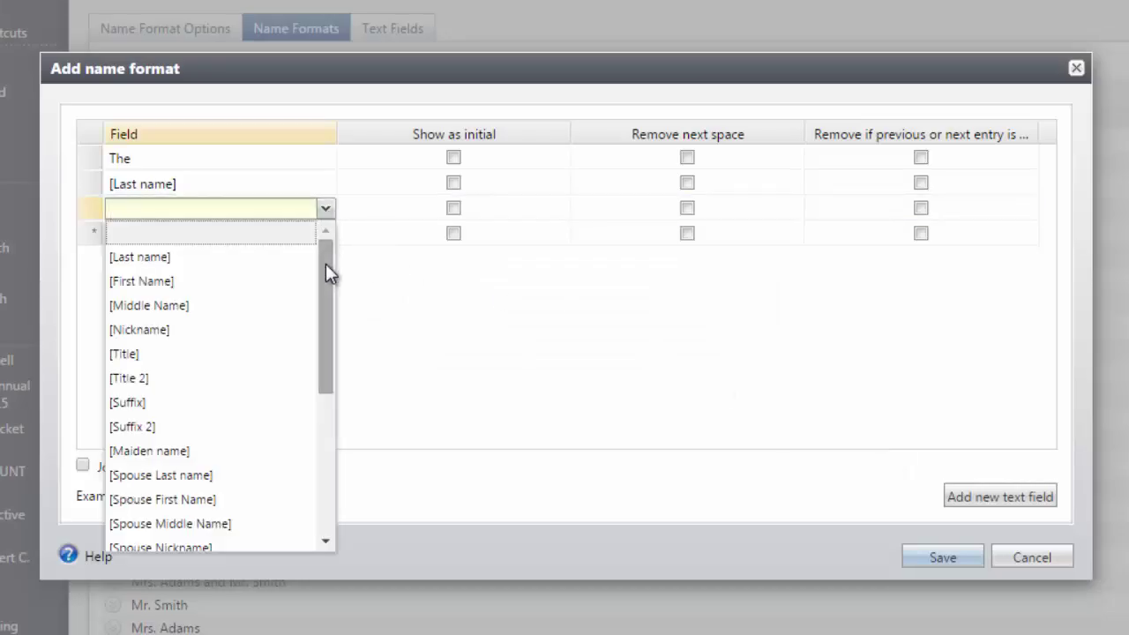
pyautogui.scroll(-1, 307, 374)
pyautogui.scroll(-3, 308, 374)
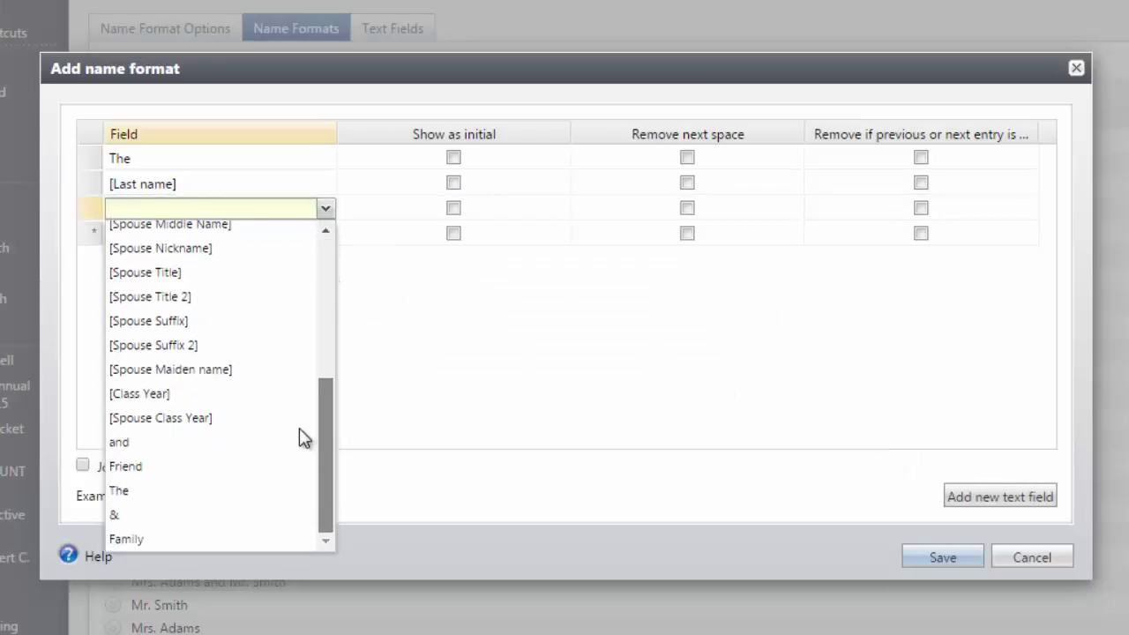
pyautogui.click(163, 534)
# - Save 'The Smith Family' format and make it the default household name format
pyautogui.press('Return')
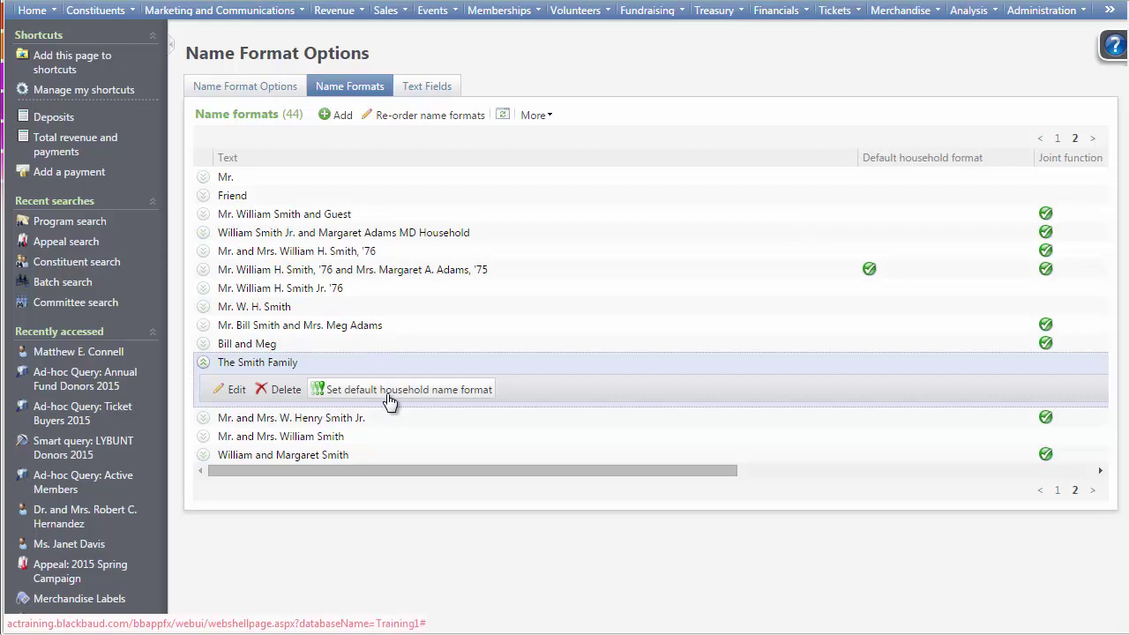
pyautogui.click(388, 395)
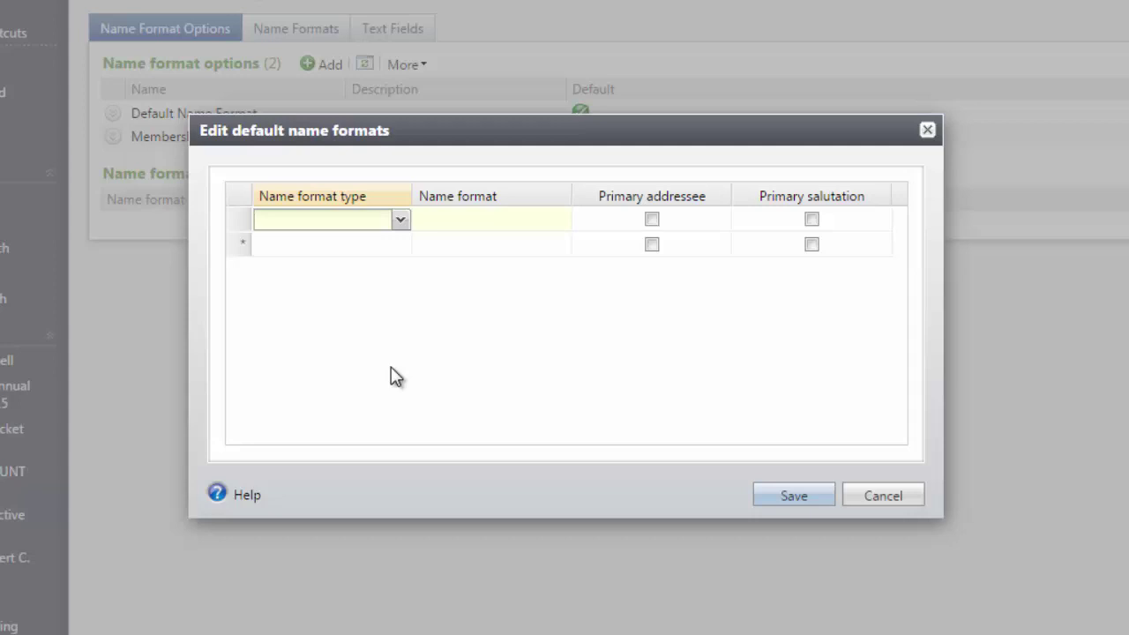
# - Pair Formal Addressee with the first 'Mr. and Mrs. William H...' format in the defaults grid
pyautogui.click(402, 221)
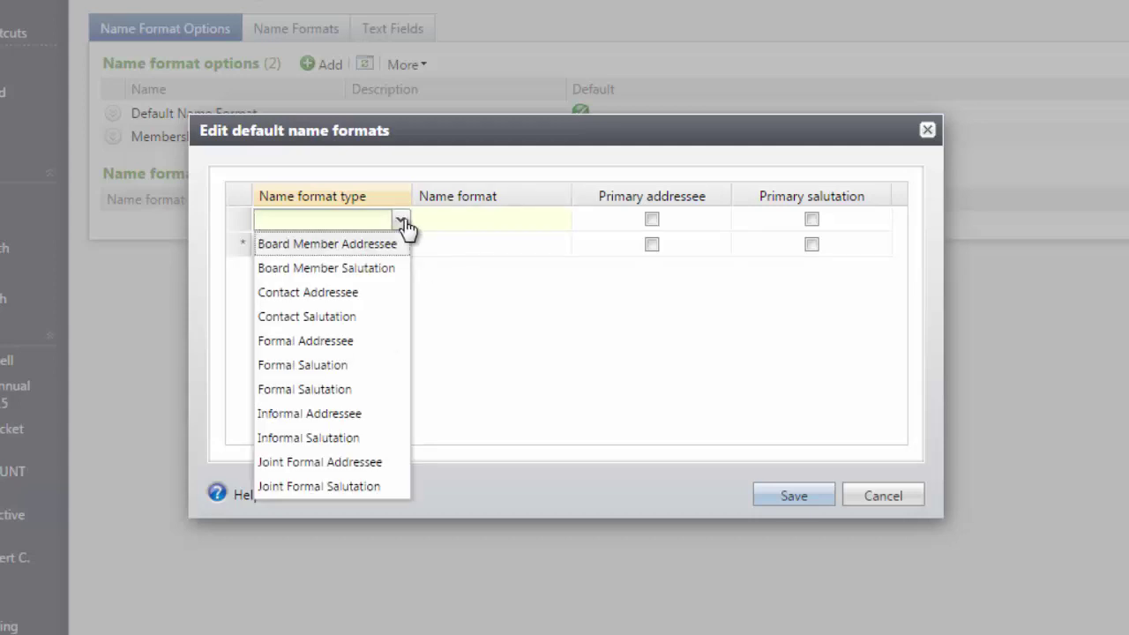
pyautogui.click(383, 341)
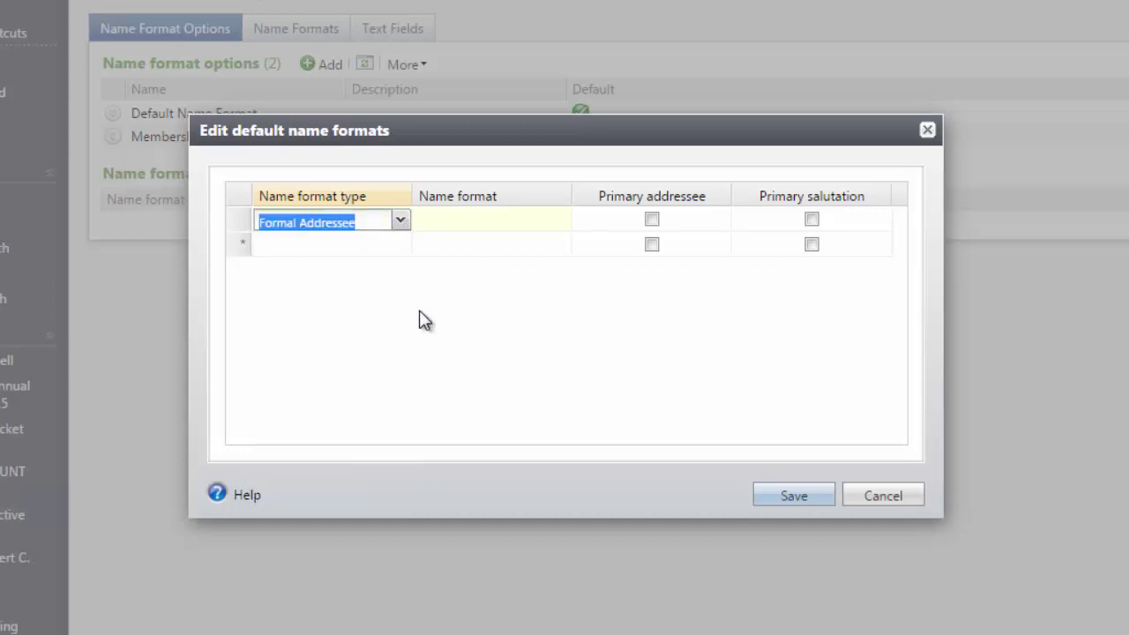
pyautogui.click(536, 217)
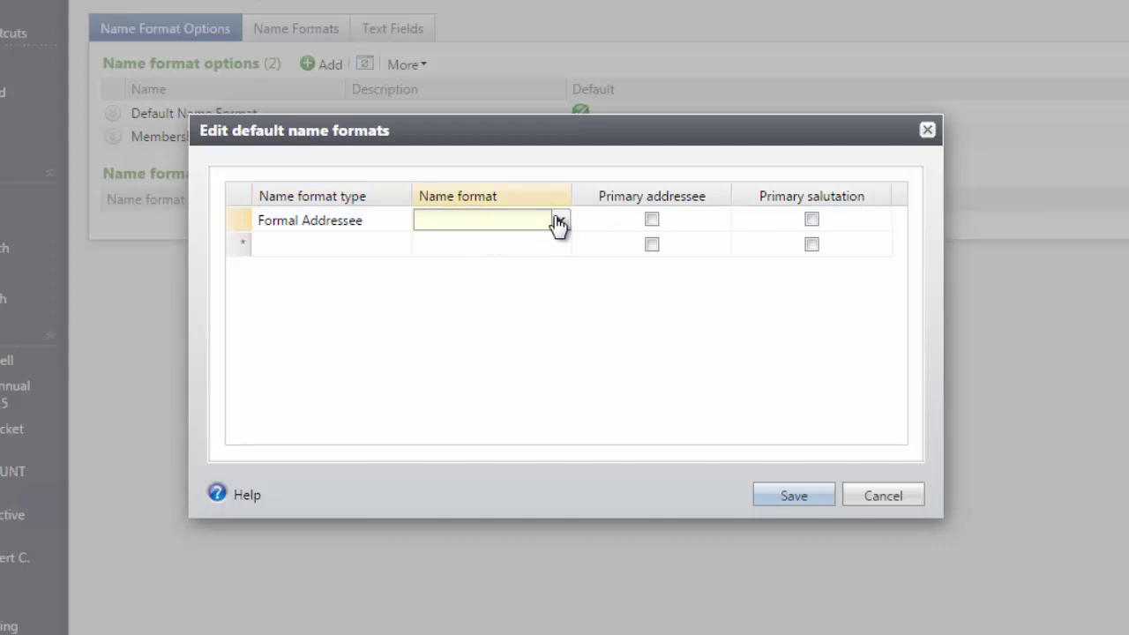
pyautogui.click(559, 220)
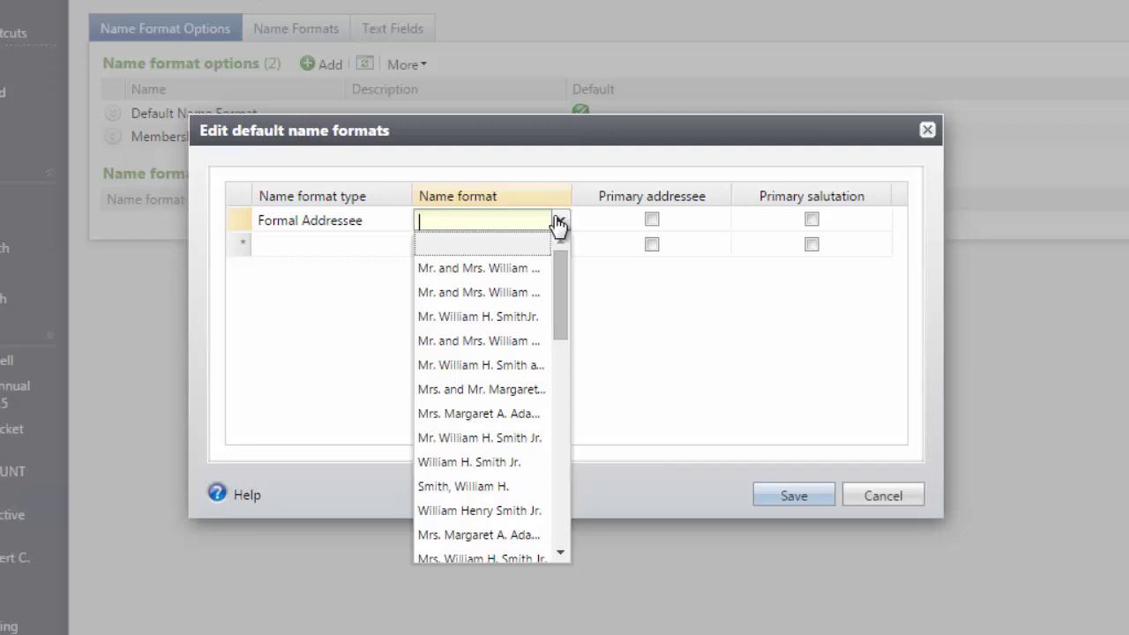
pyautogui.click(529, 269)
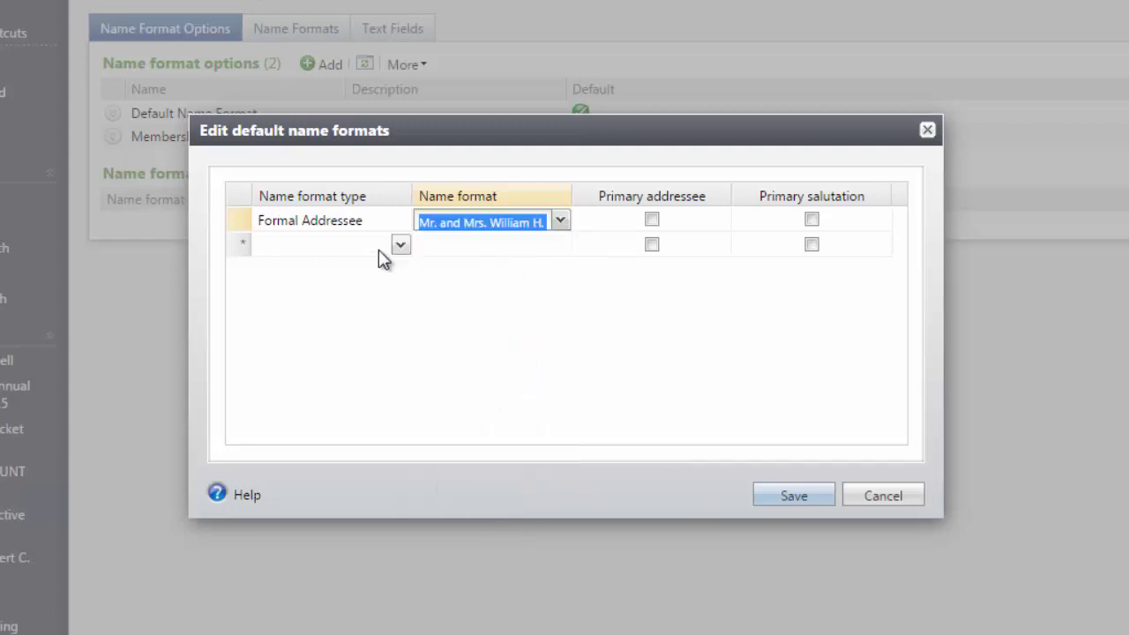
pyautogui.click(388, 251)
# - Add a Formal Salutation row using the 'Mr. Smith and Mrs.' format
pyautogui.click(401, 249)
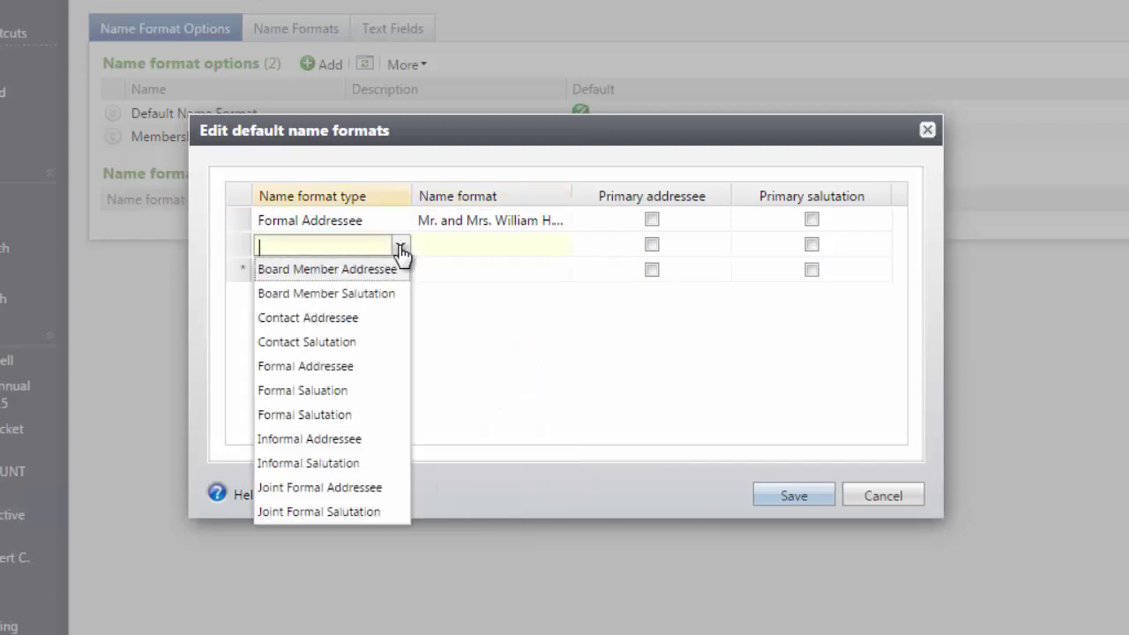
pyautogui.click(368, 393)
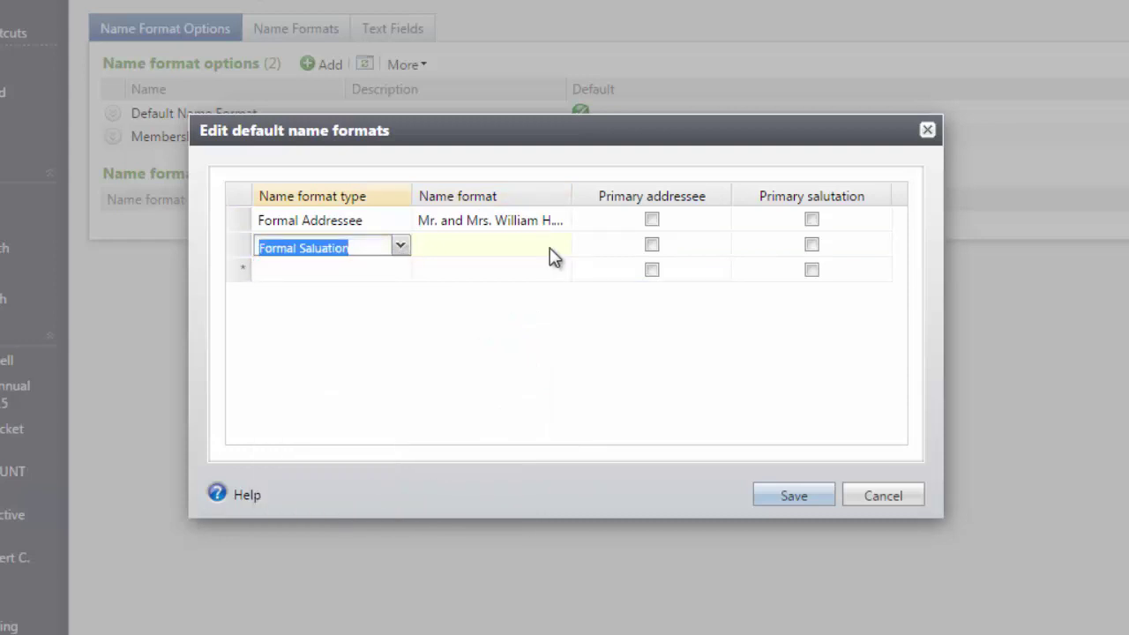
pyautogui.click(560, 249)
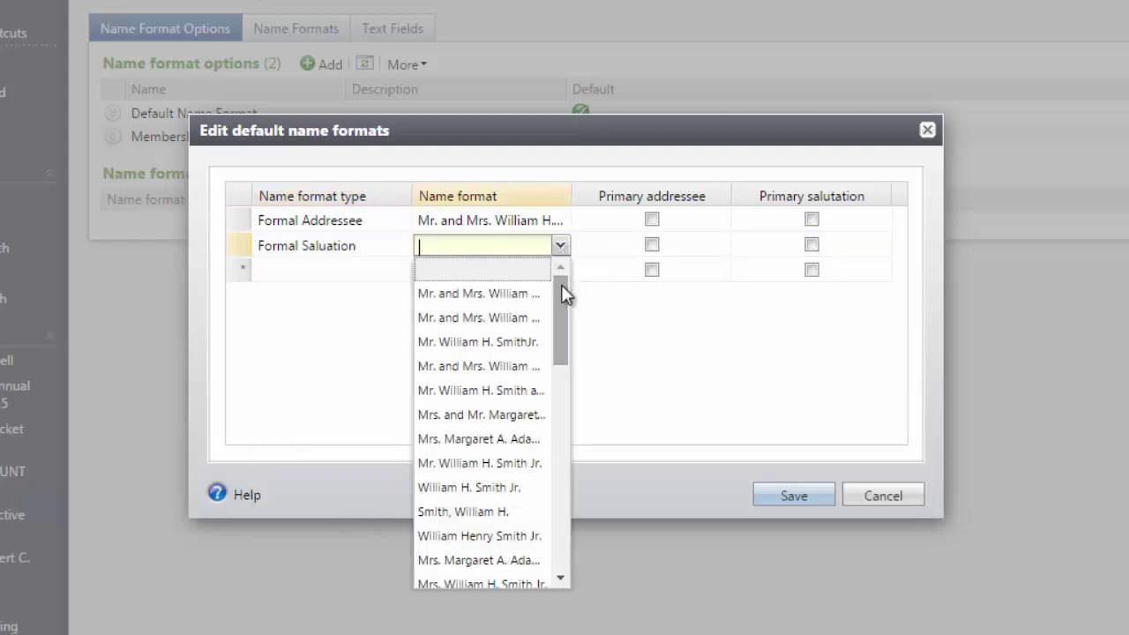
pyautogui.moveTo(564, 291); pyautogui.dragTo(559, 362)
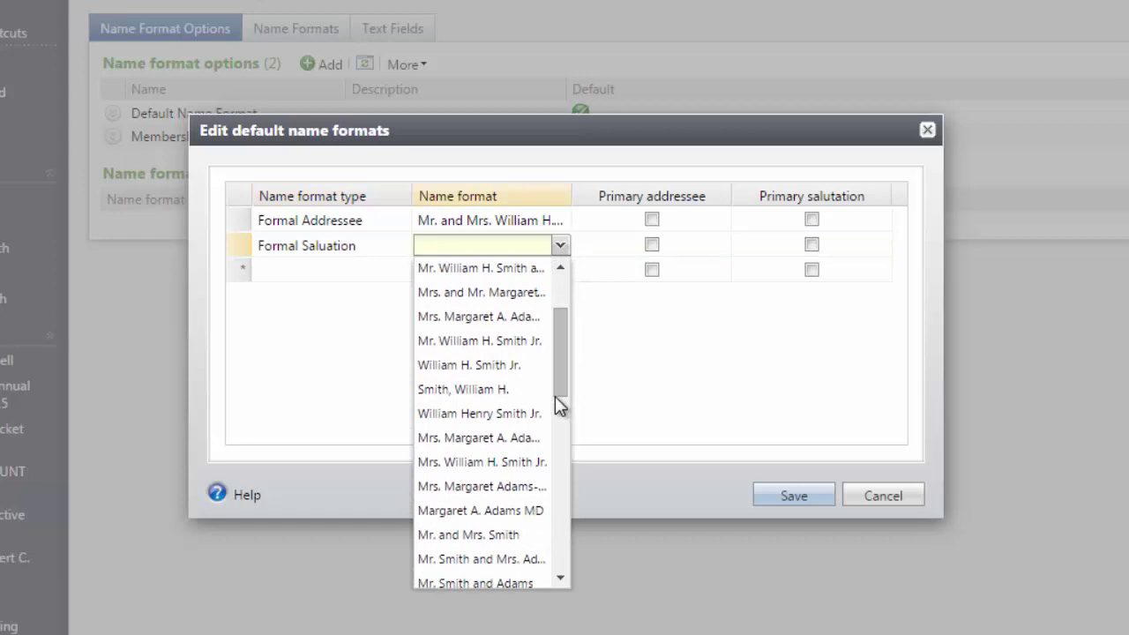
pyautogui.click(531, 559)
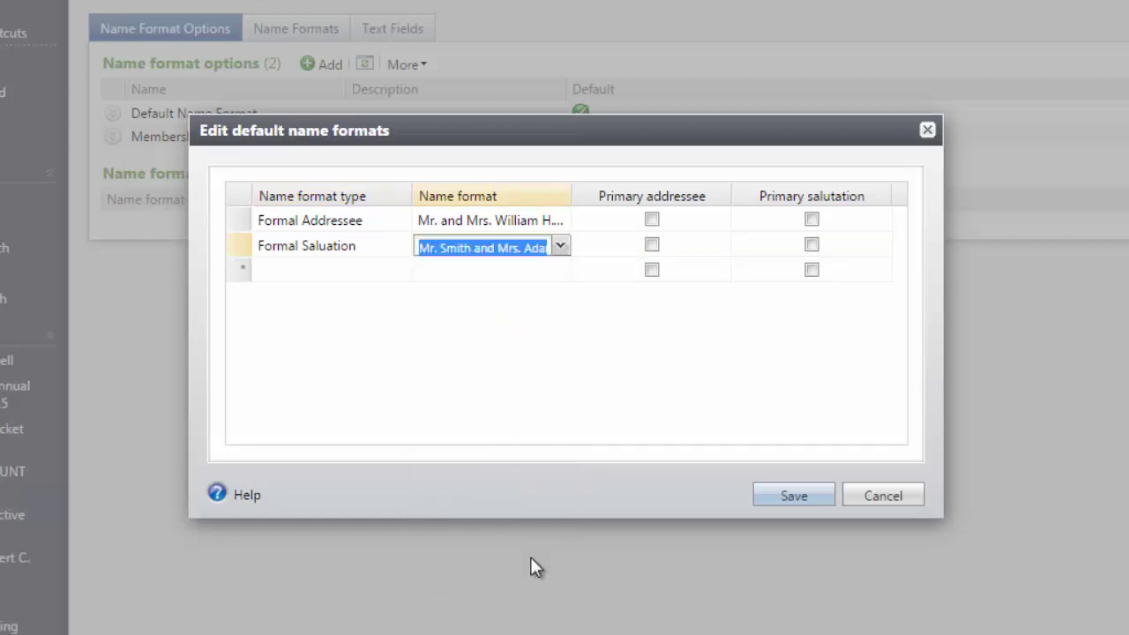
# - Add an Informal Addressee row using the 'Mr. and Mrs. Smith' format
pyautogui.click(370, 270)
pyautogui.click(400, 272)
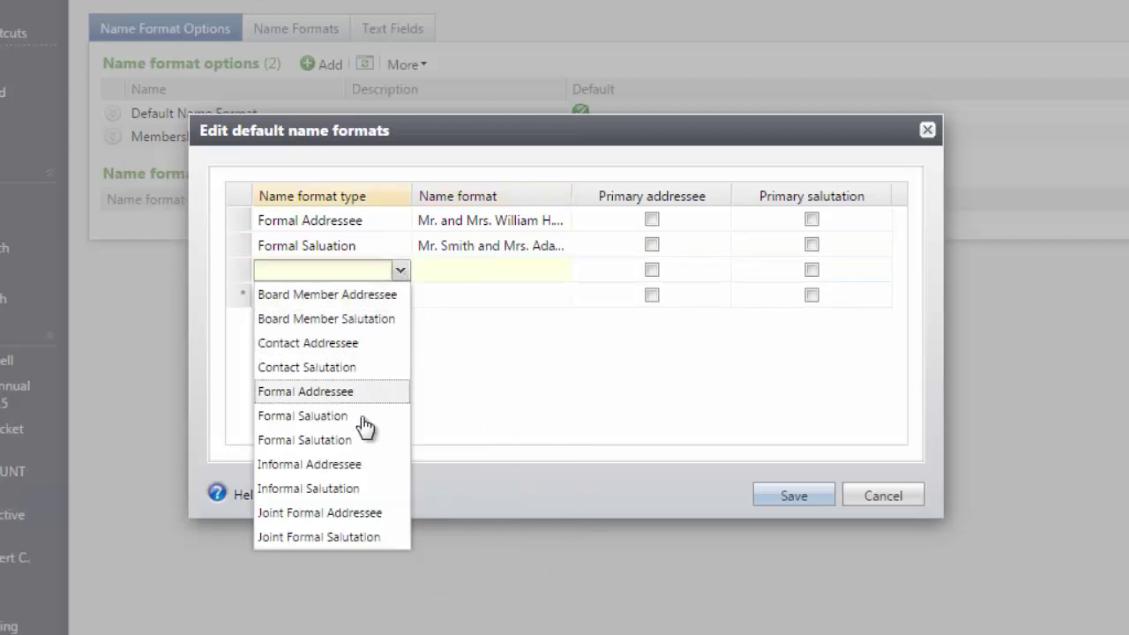
pyautogui.click(361, 464)
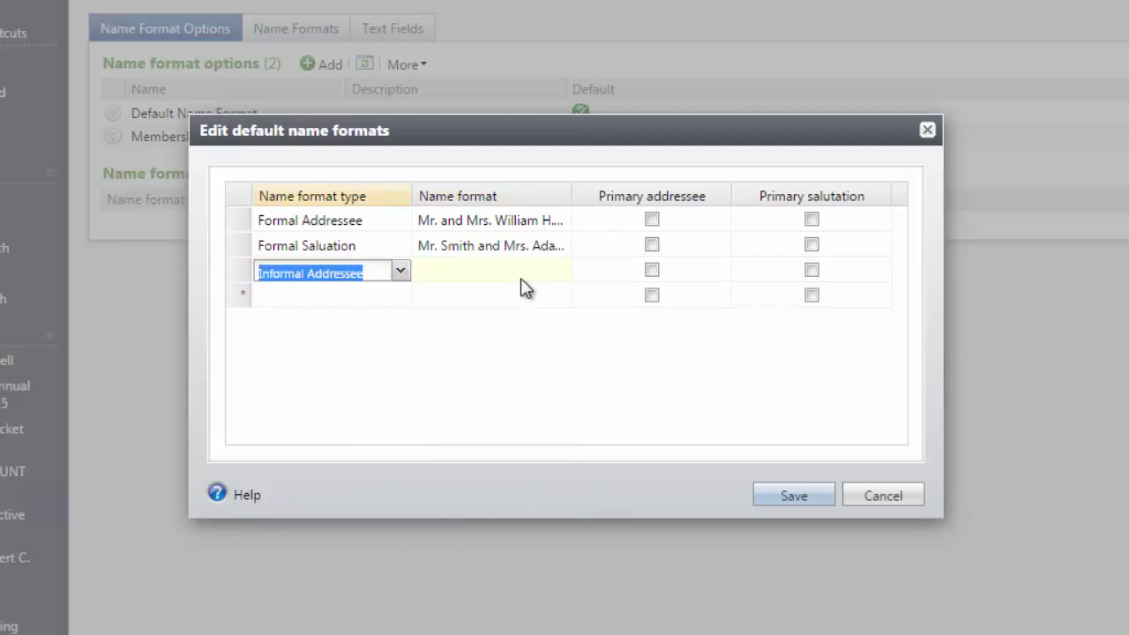
pyautogui.click(545, 279)
pyautogui.click(560, 271)
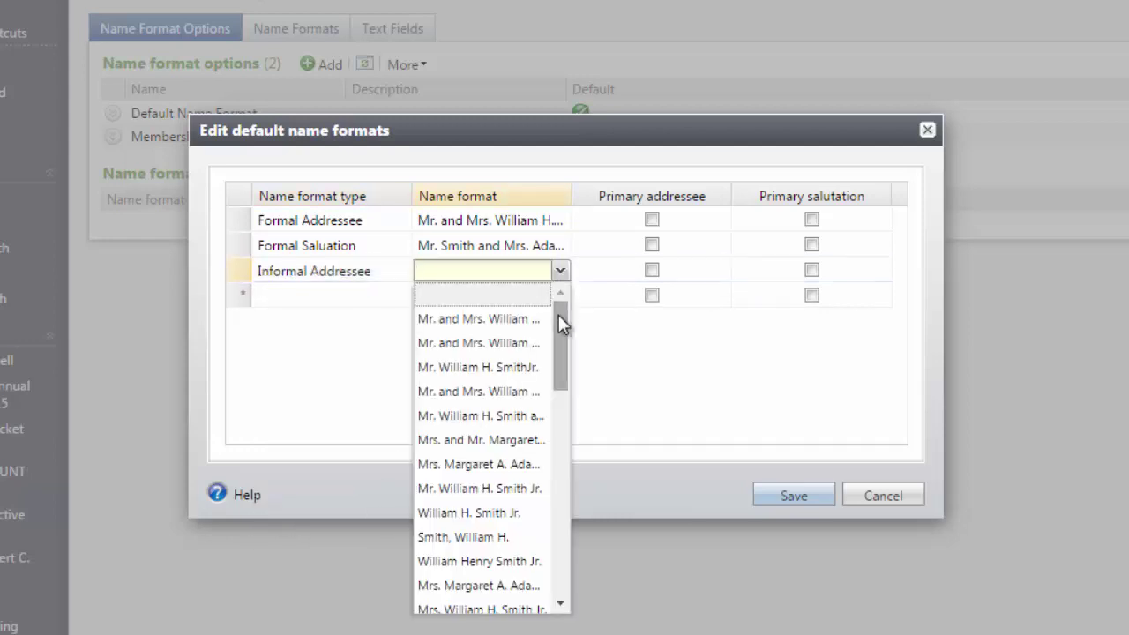
pyautogui.moveTo(557, 317); pyautogui.dragTo(552, 414)
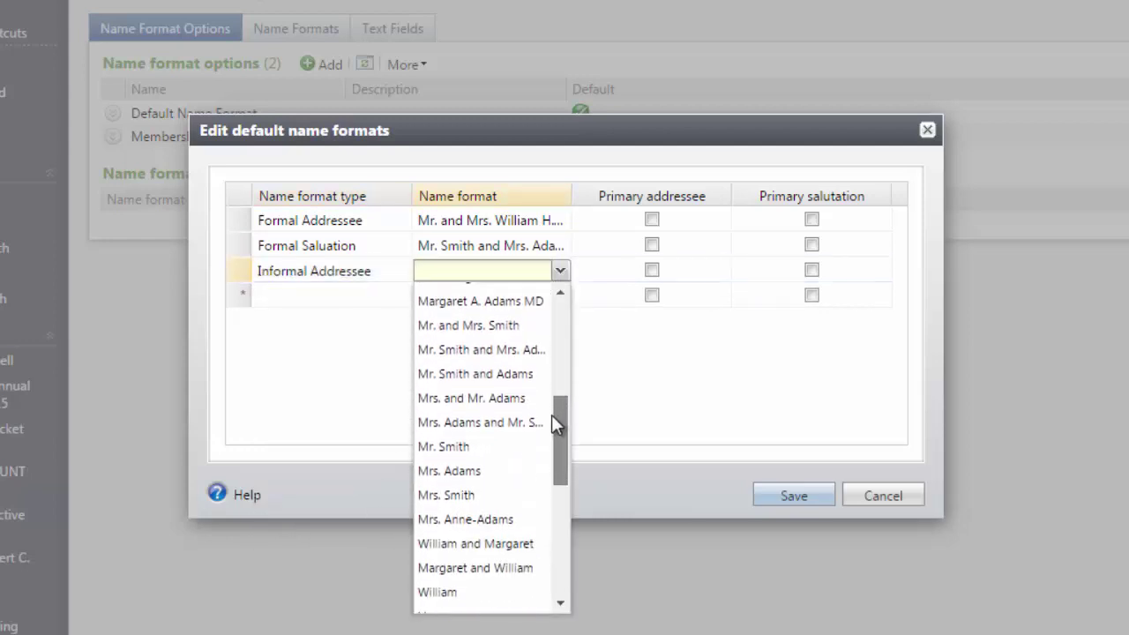
pyautogui.click(469, 318)
# - Add an Informal Salutation row using the 'William and Margaret' format
pyautogui.click(388, 296)
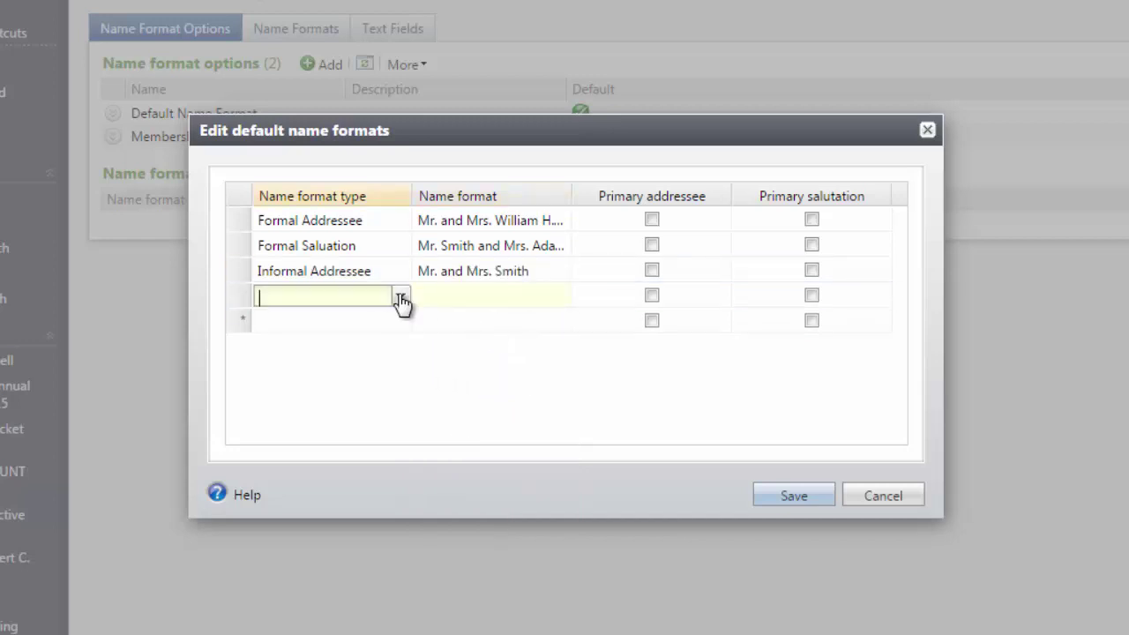
pyautogui.click(400, 297)
pyautogui.click(373, 514)
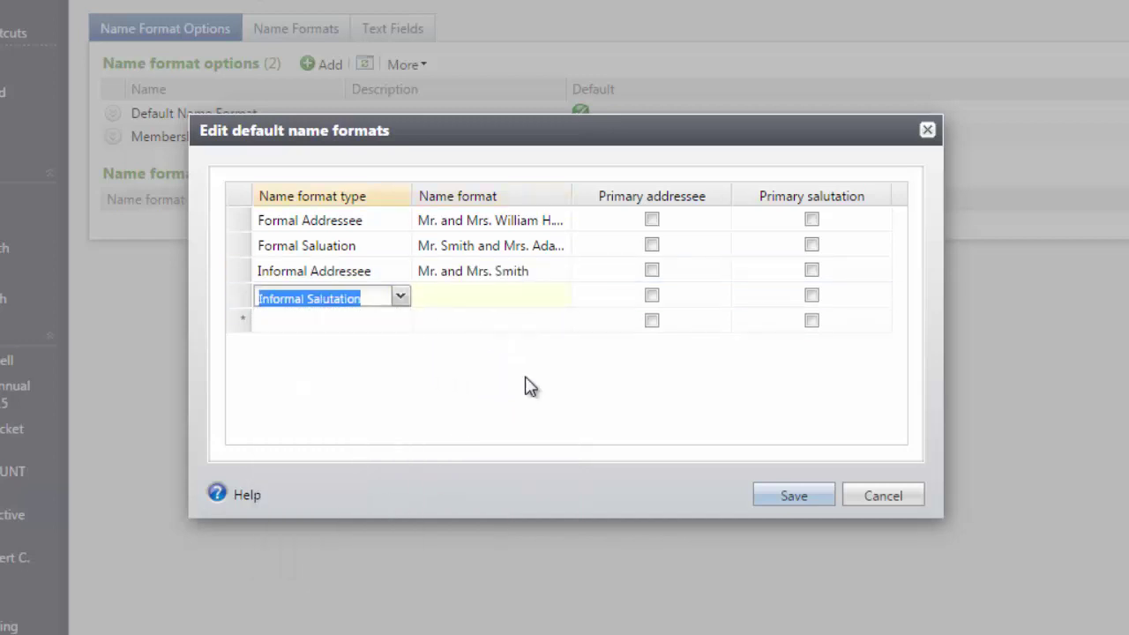
pyautogui.click(540, 298)
pyautogui.click(560, 298)
pyautogui.moveTo(559, 328); pyautogui.dragTo(544, 480)
pyautogui.click(502, 400)
pyautogui.click(507, 411)
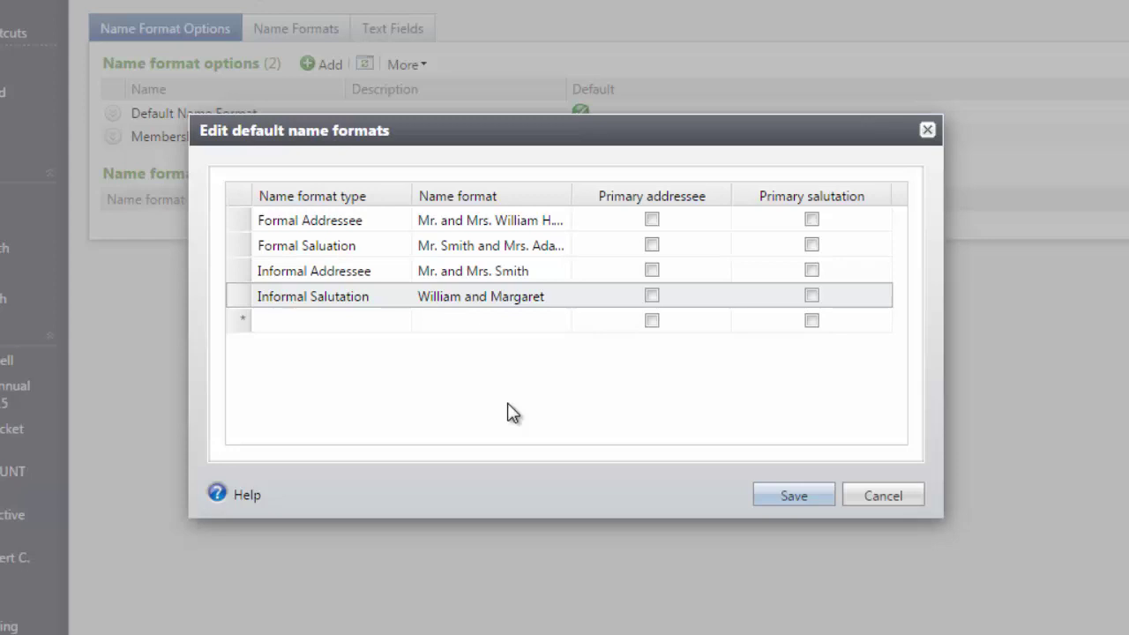
# - Add a new 'Newsletter' type in row five, defaulting to the 'William Henry Smith Jr.' format
pyautogui.click(369, 322)
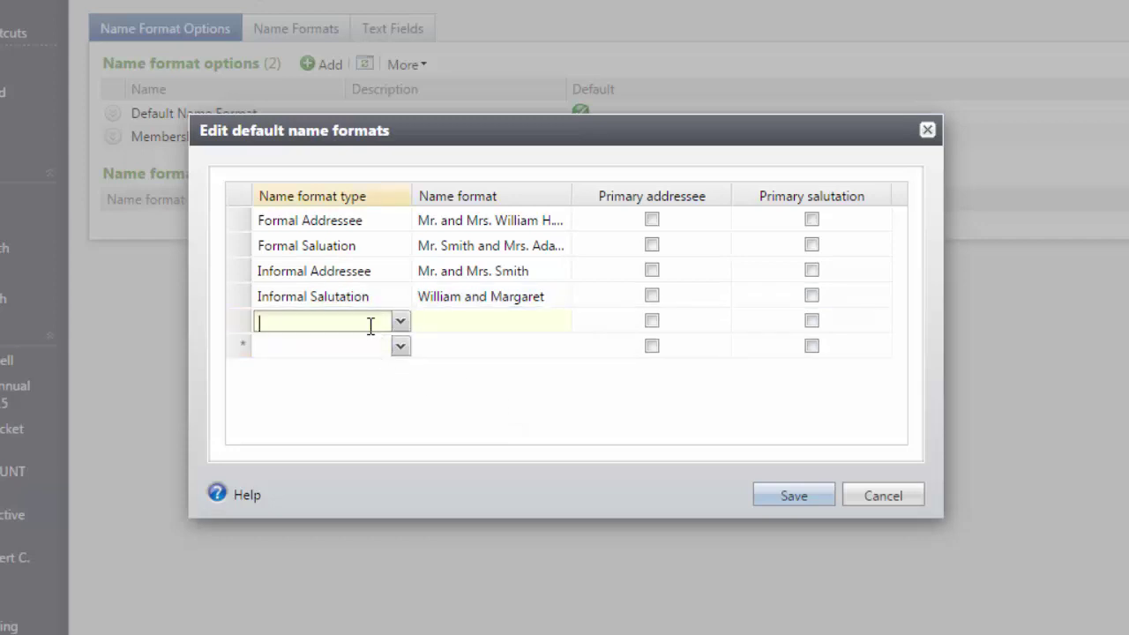
pyautogui.write('Newsle')
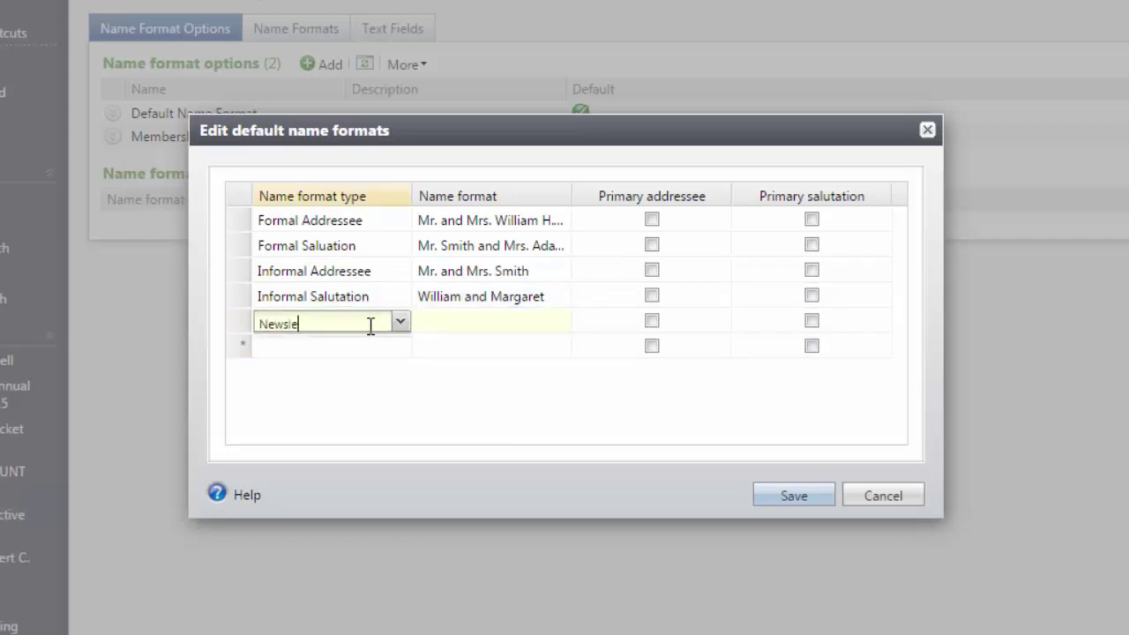
pyautogui.write('tter')
pyautogui.press('Tab')
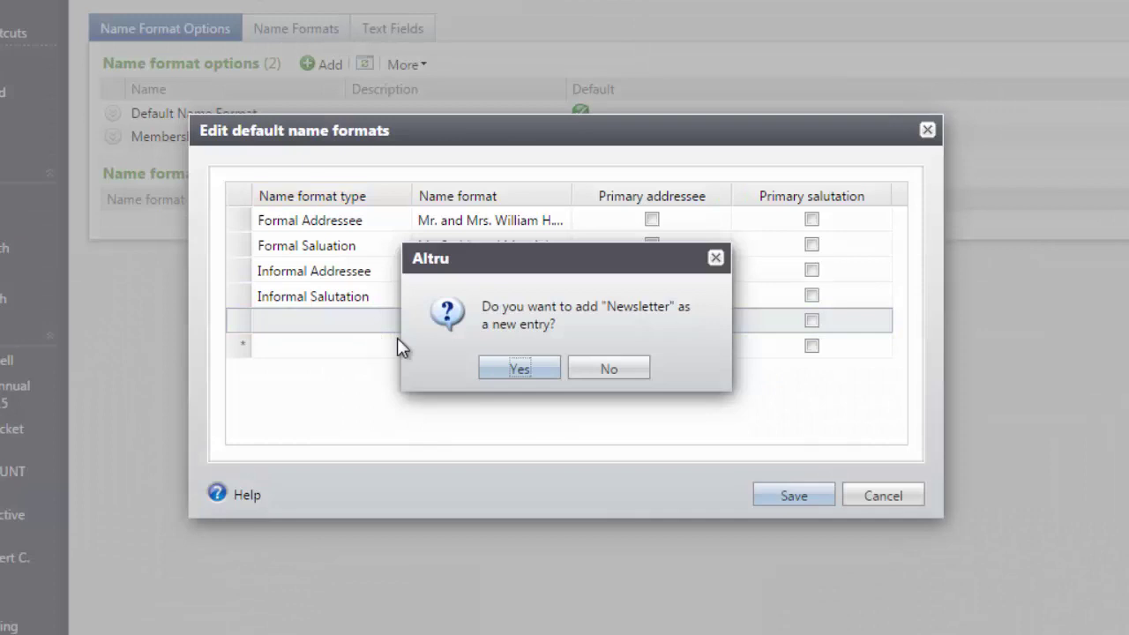
pyautogui.click(504, 372)
pyautogui.click(561, 326)
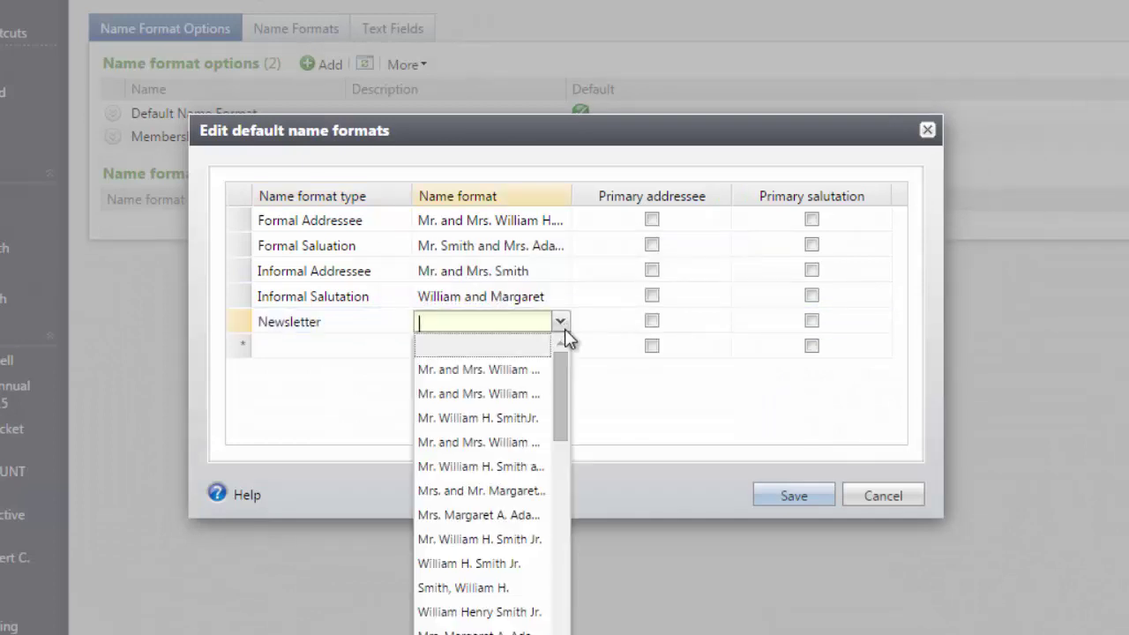
pyautogui.moveTo(556, 369); pyautogui.dragTo(551, 439)
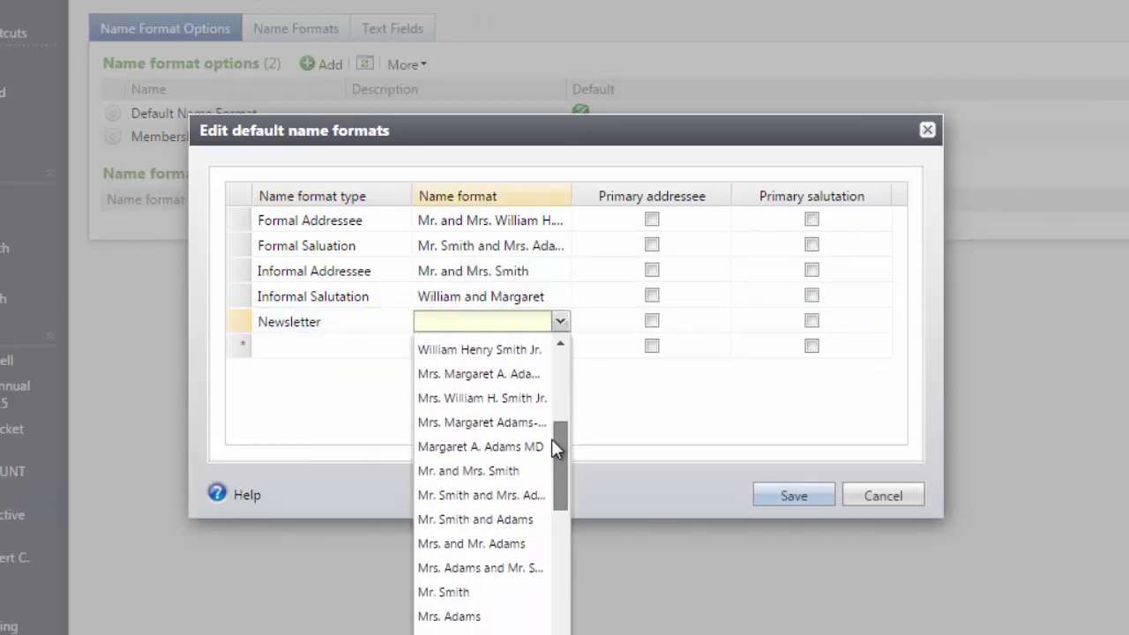
pyautogui.click(506, 353)
pyautogui.click(540, 425)
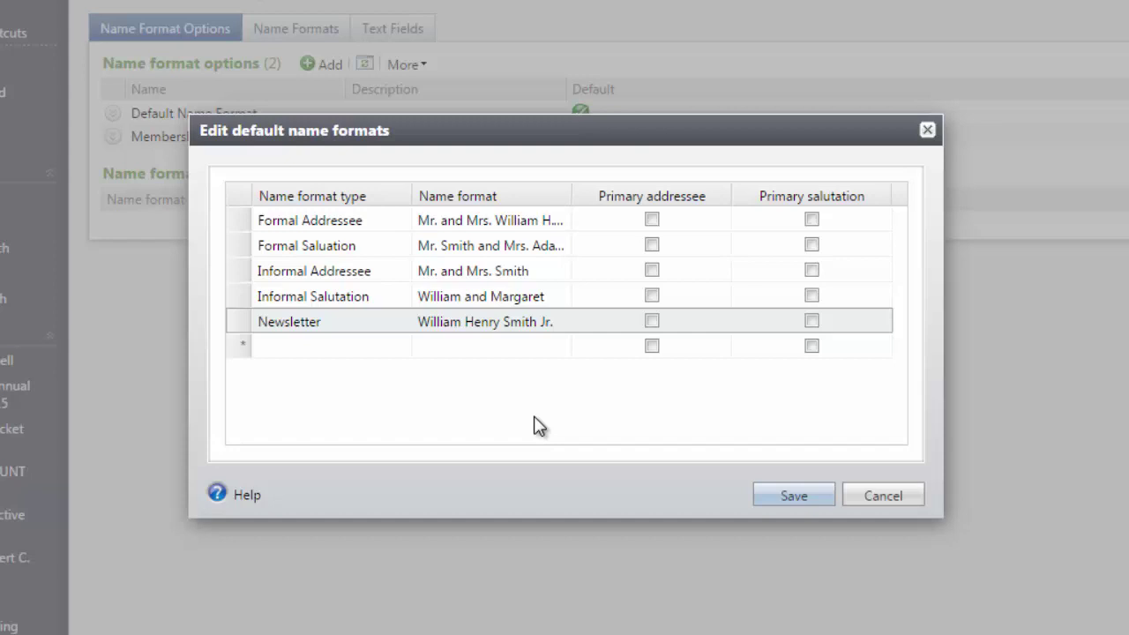
# - Tick Primary addressee on Informal Addressee and Primary salutation on Informal Salutation
pyautogui.click(652, 269)
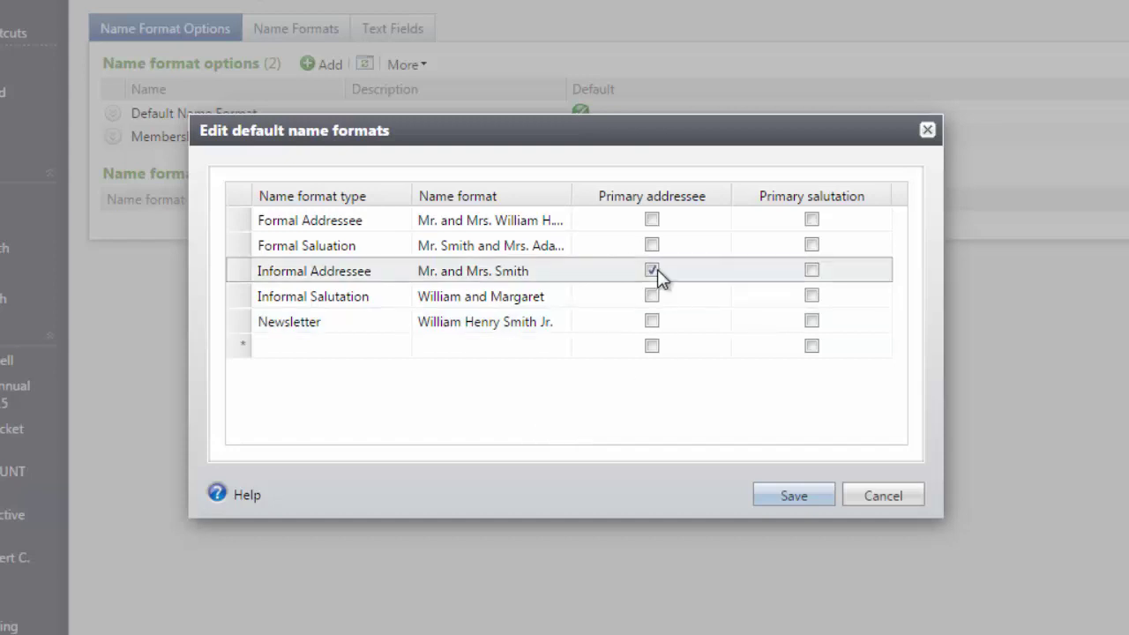
pyautogui.click(809, 298)
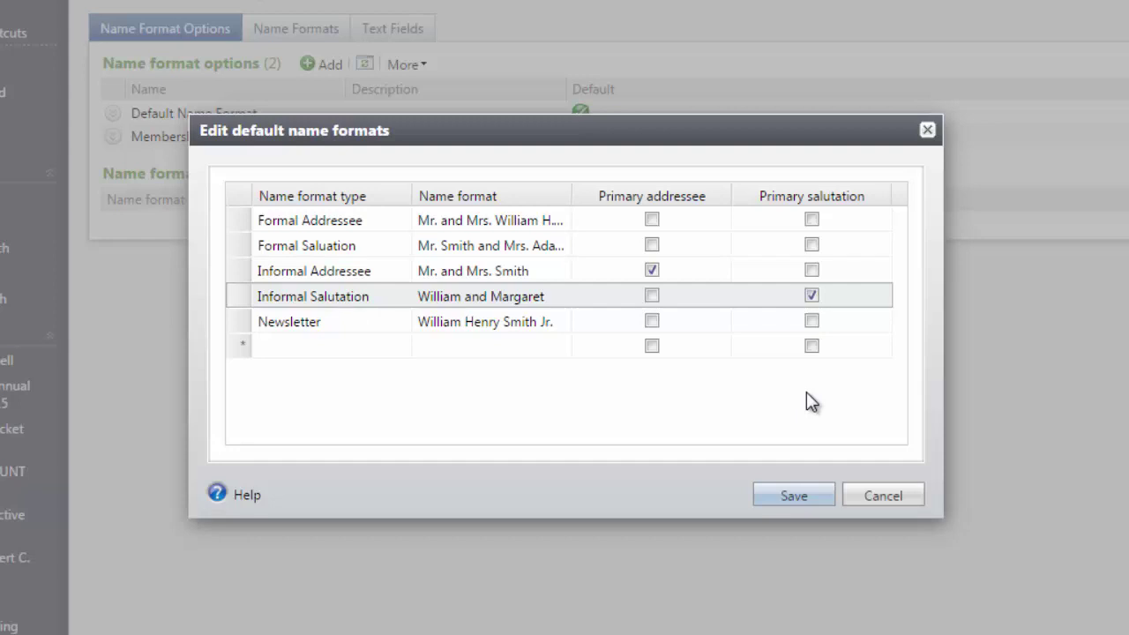
# - Save the Edit default name formats dialog with all five defaults
pyautogui.click(796, 492)
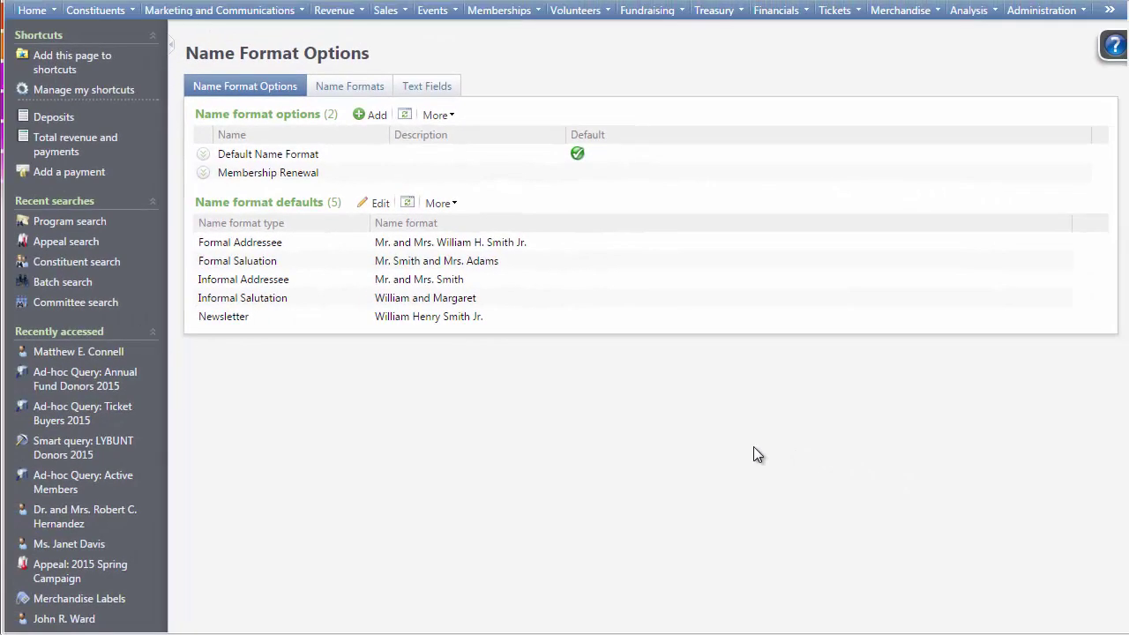